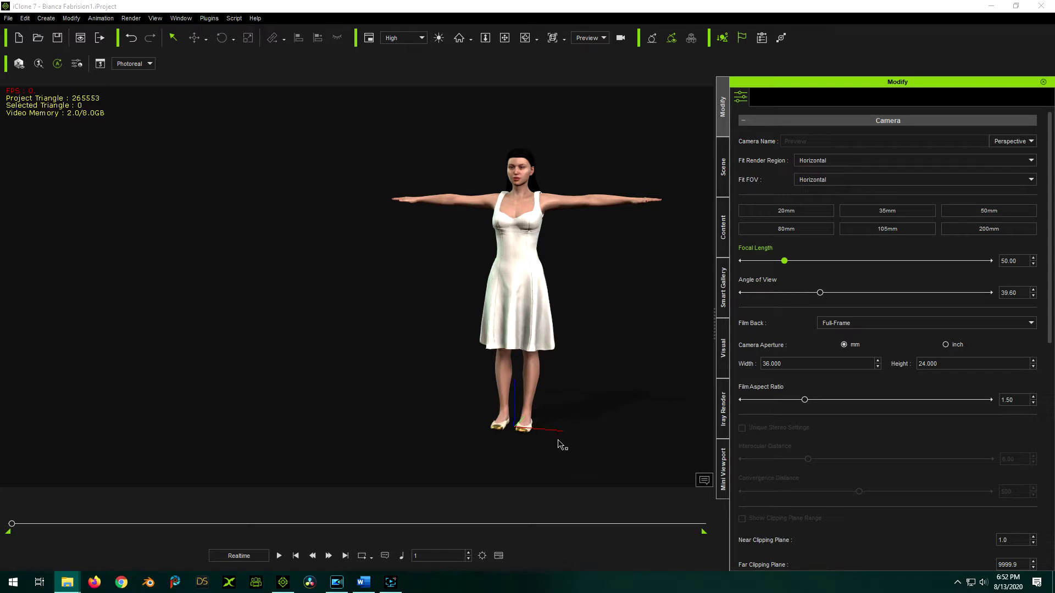
Step: Examine the dress's material textures, including its base color map, and deselect the dress
click(517, 291)
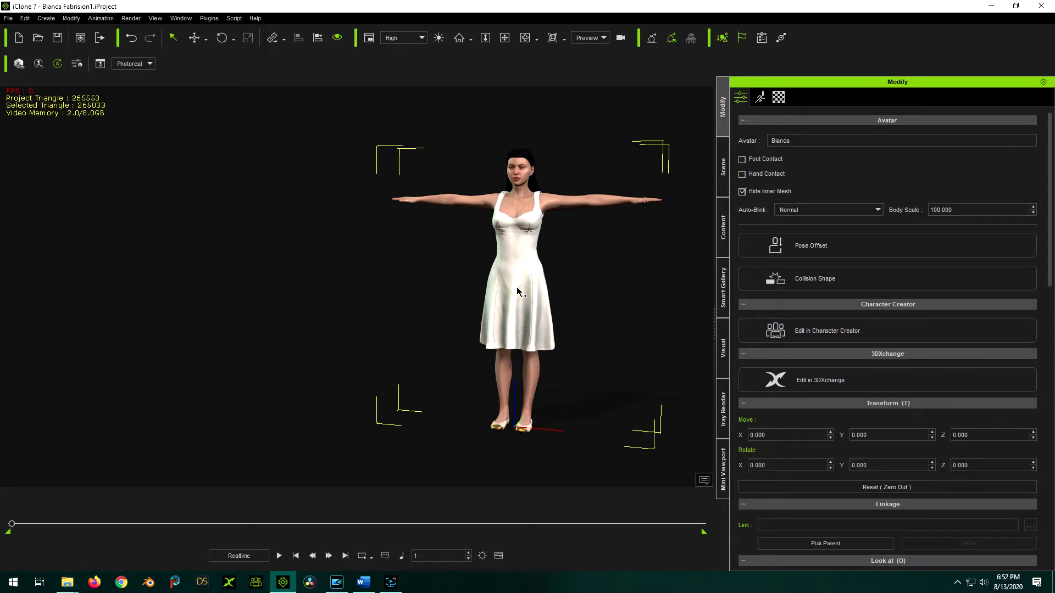
click(517, 291)
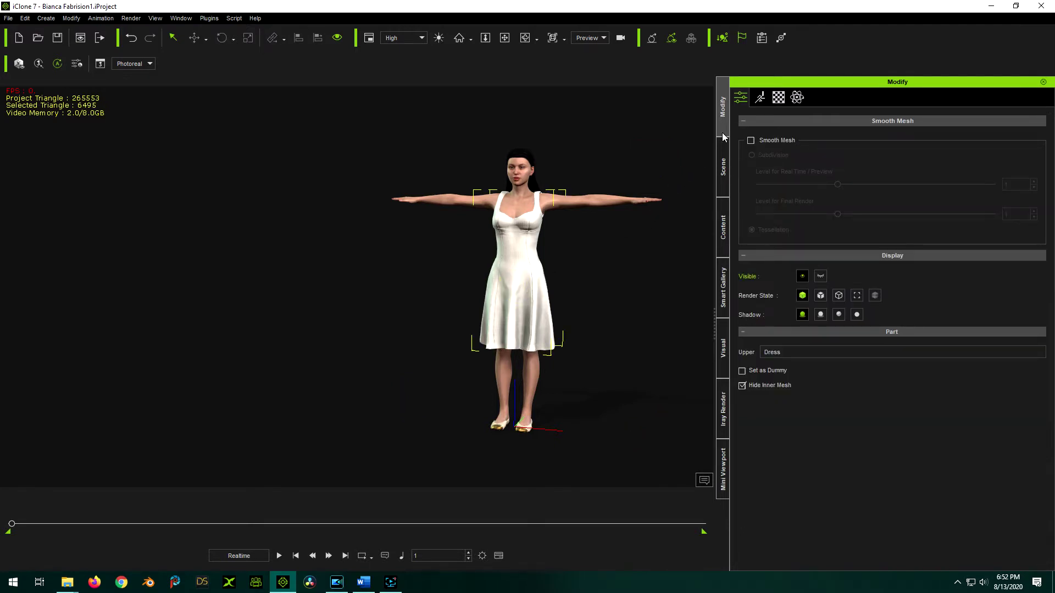
click(778, 98)
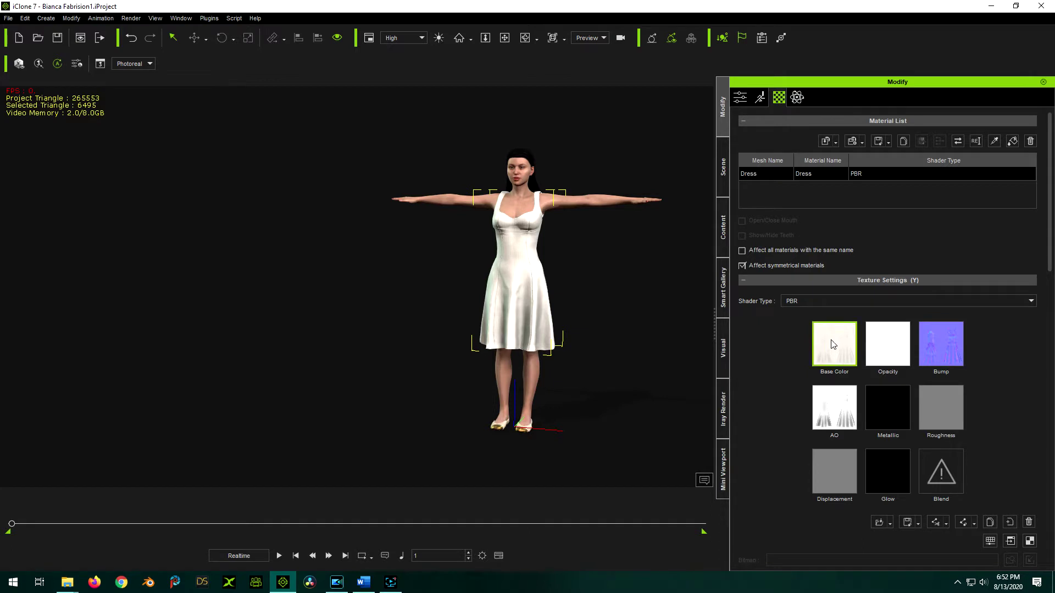
mouse_move(832, 338)
click(604, 507)
click(635, 434)
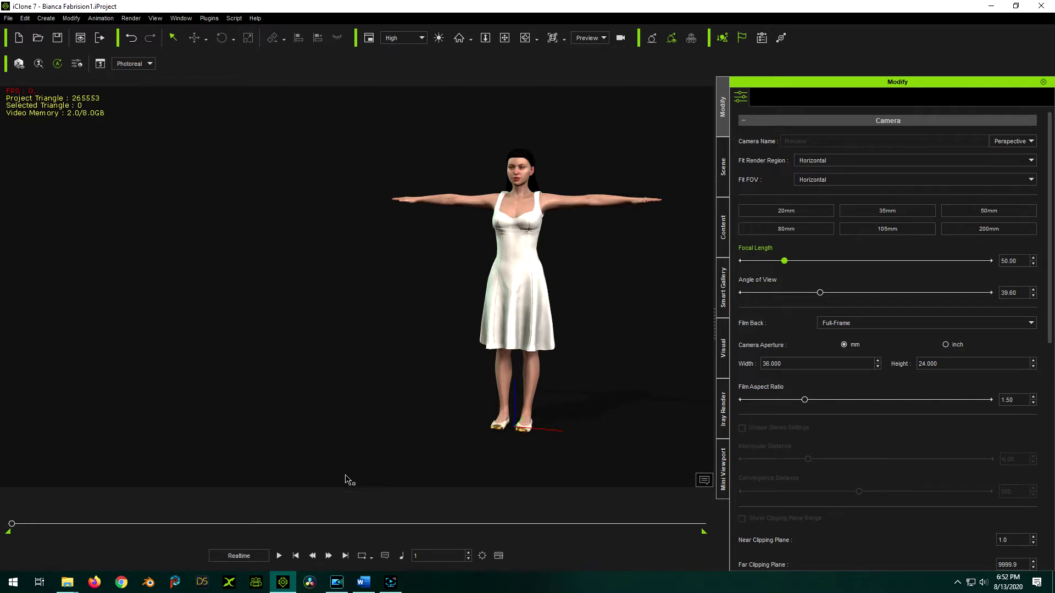
mouse_move(341, 584)
scroll(534, 155, up, 5)
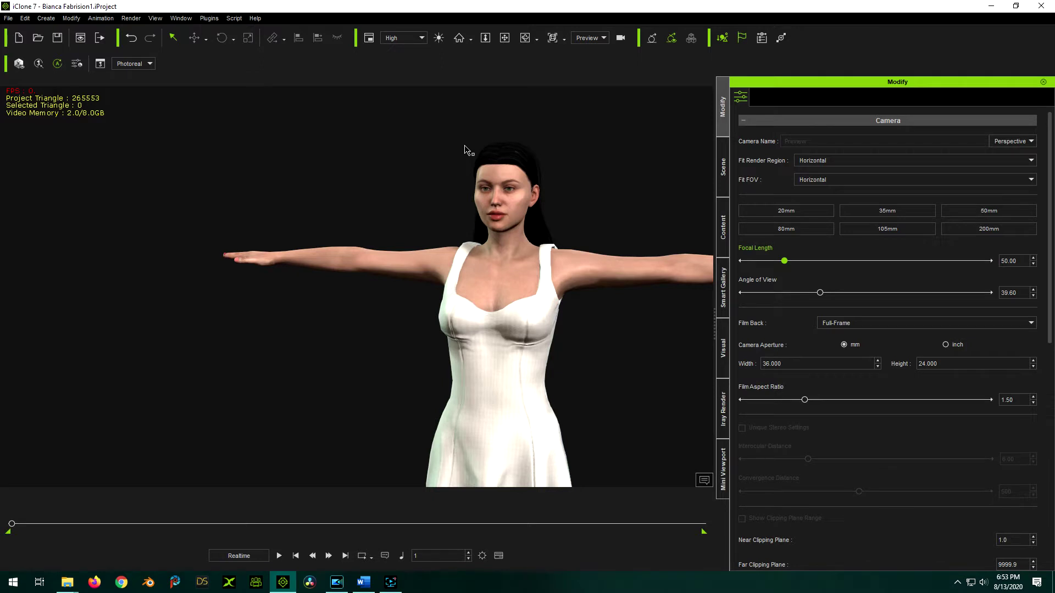
scroll(467, 150, down, 5)
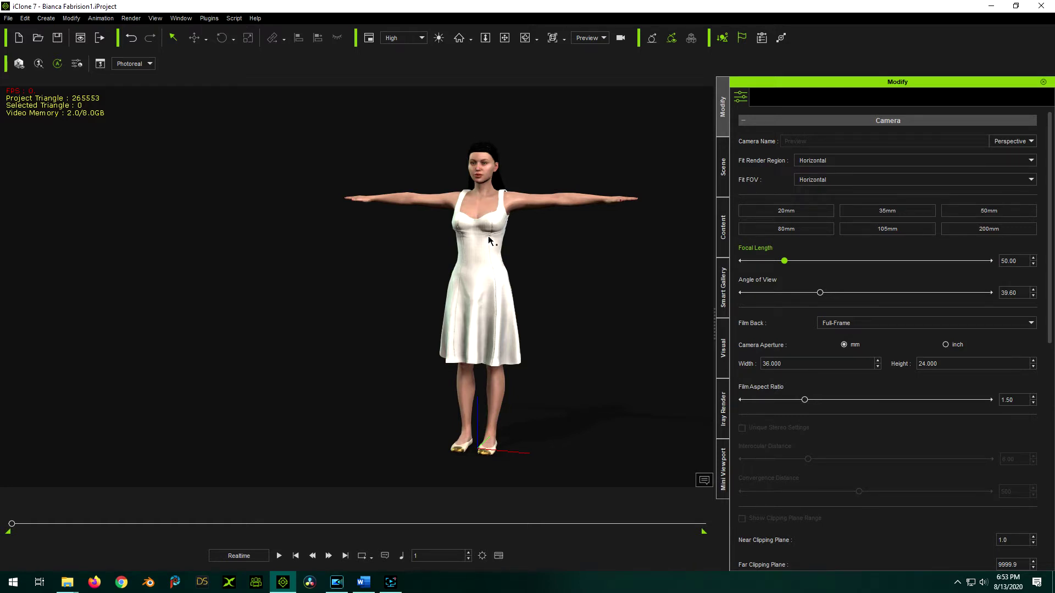
scroll(479, 172, up, 5)
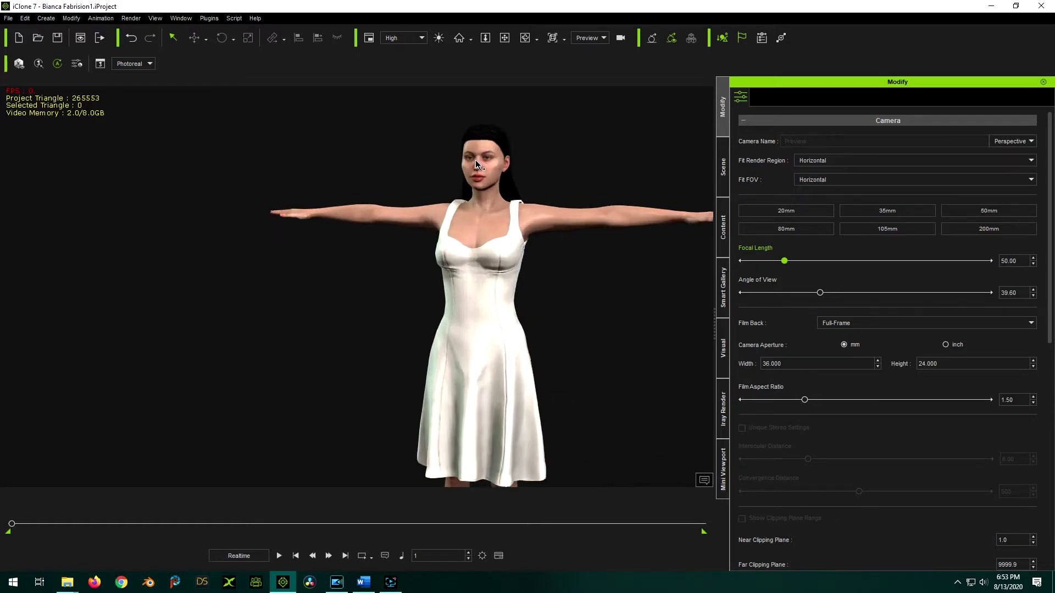
scroll(479, 171, down, 5)
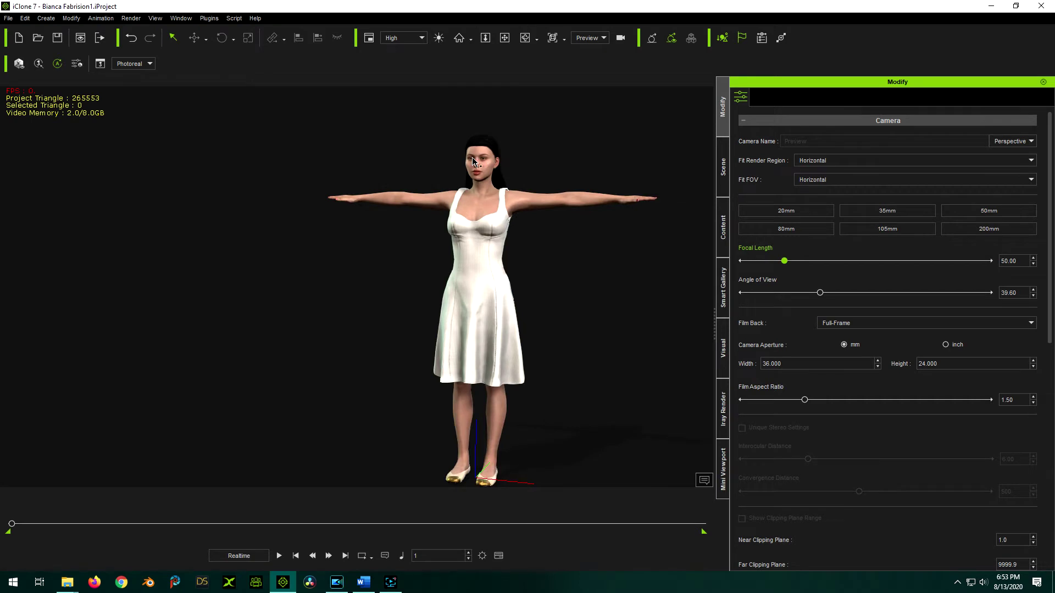
scroll(467, 176, down, 2)
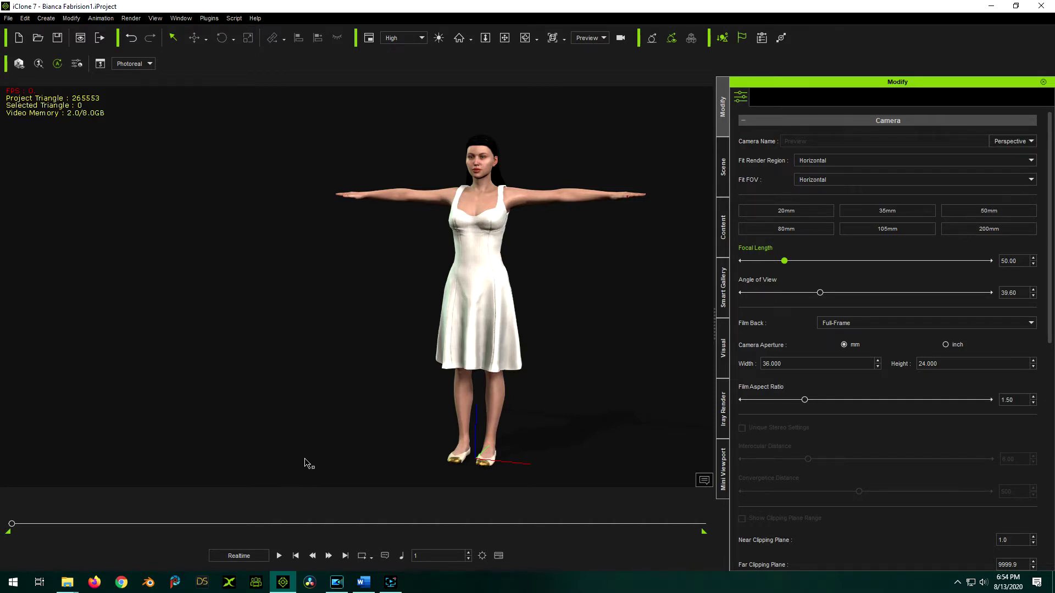
Step: Switch to the Word document One Calvin RC3.doc, read the passage describing the animated dress, and return to iClone
click(363, 588)
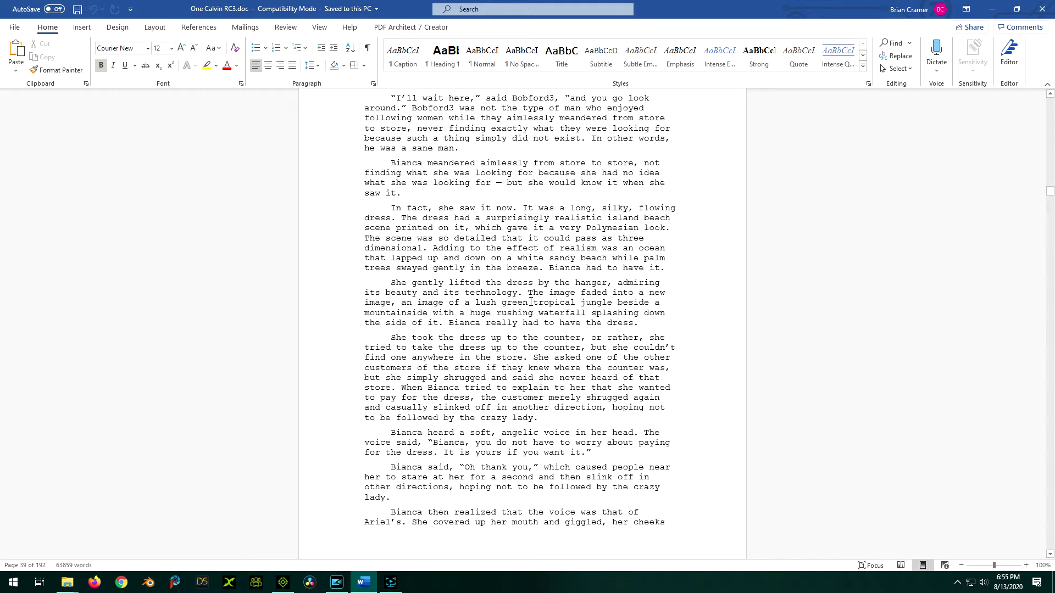
click(992, 8)
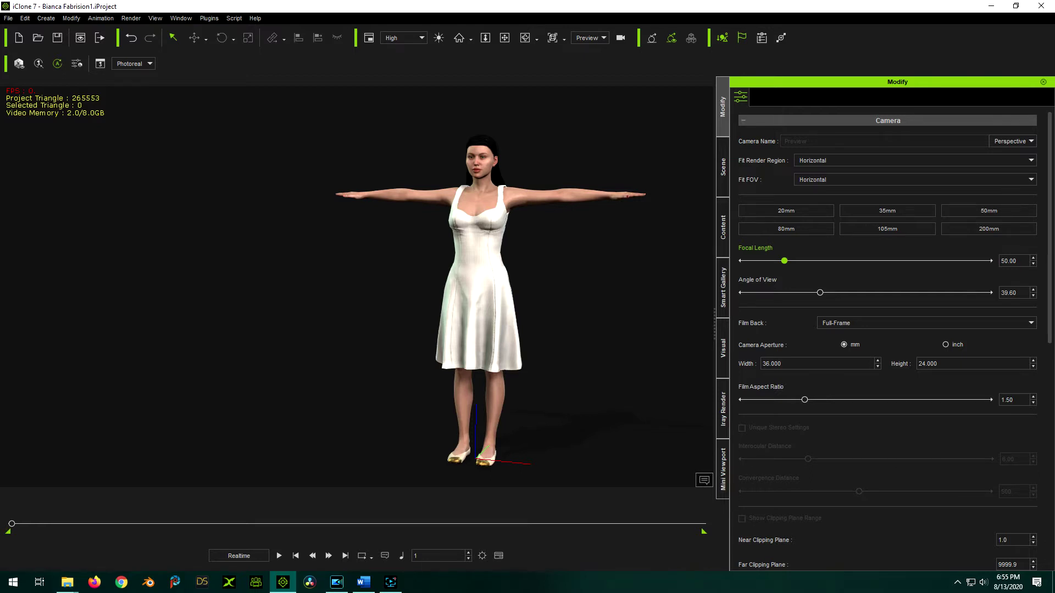
key(alt+Tab)
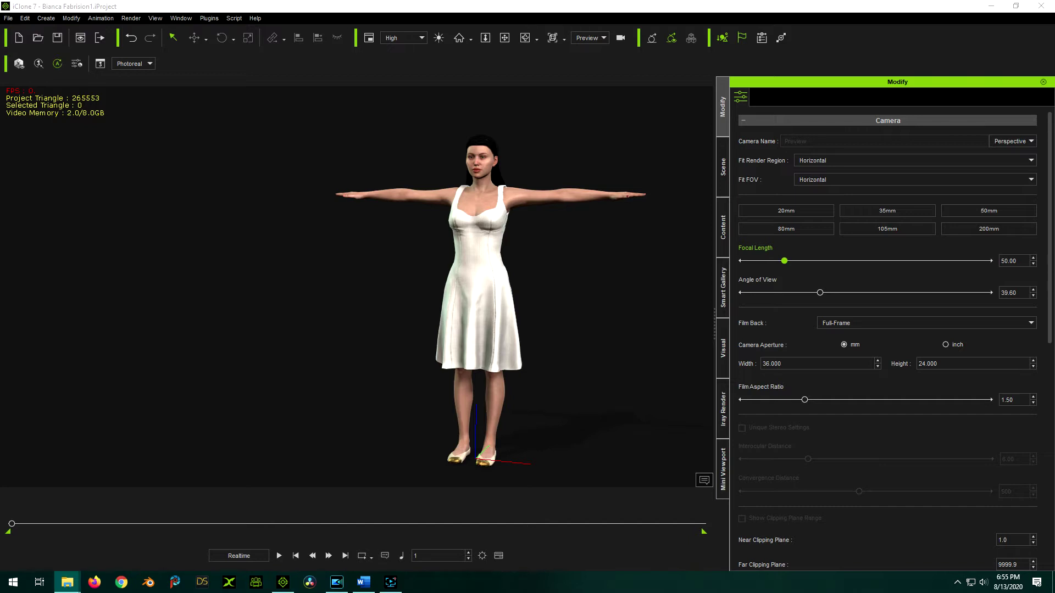
key(Return)
Step: Load the video DroneLoop0000.mp4 as the base color texture of the avatar's dress
click(482, 277)
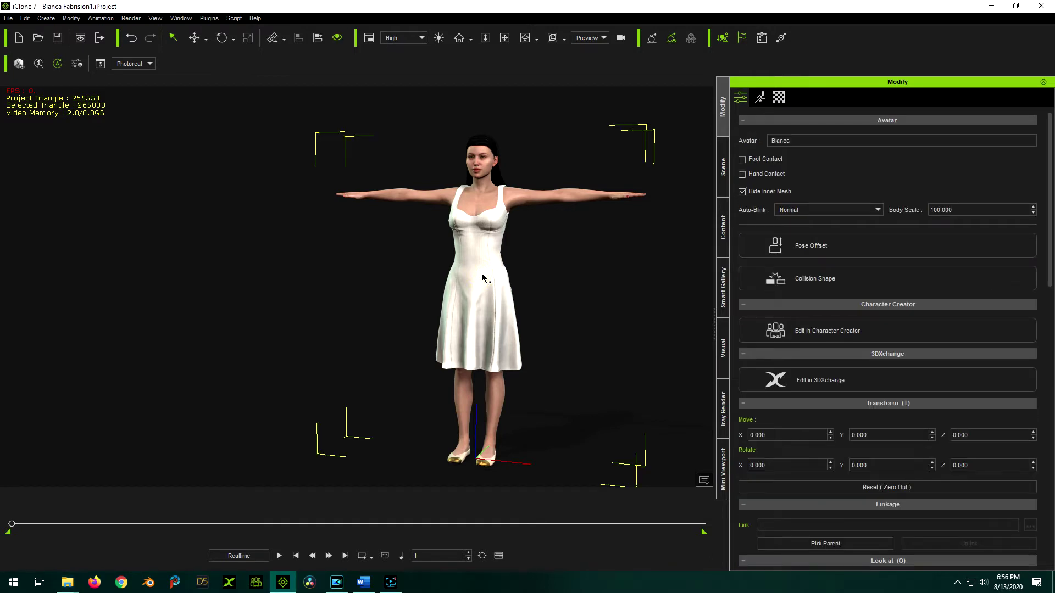
click(483, 278)
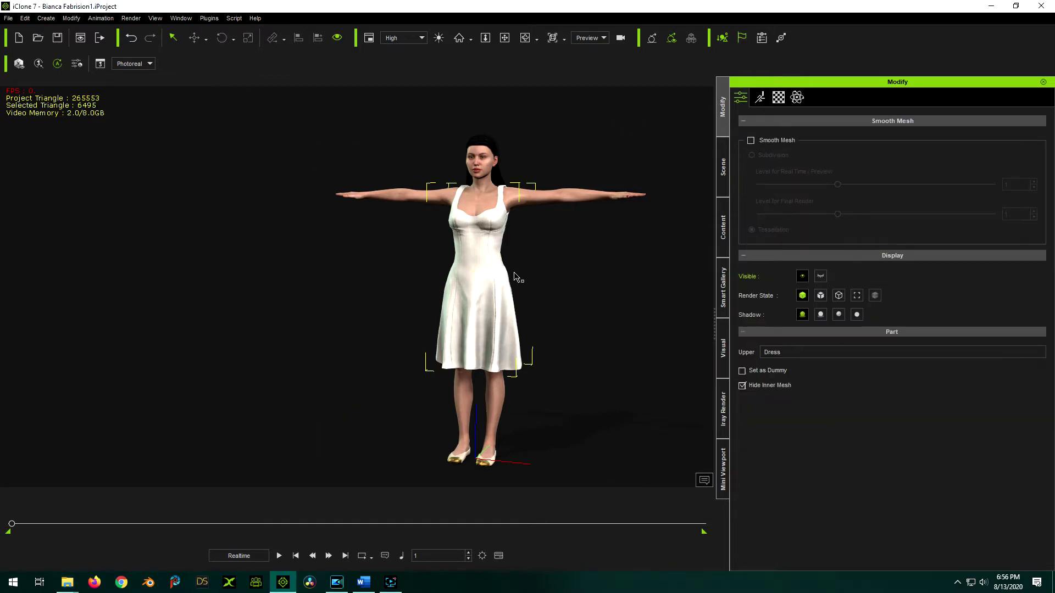
click(782, 99)
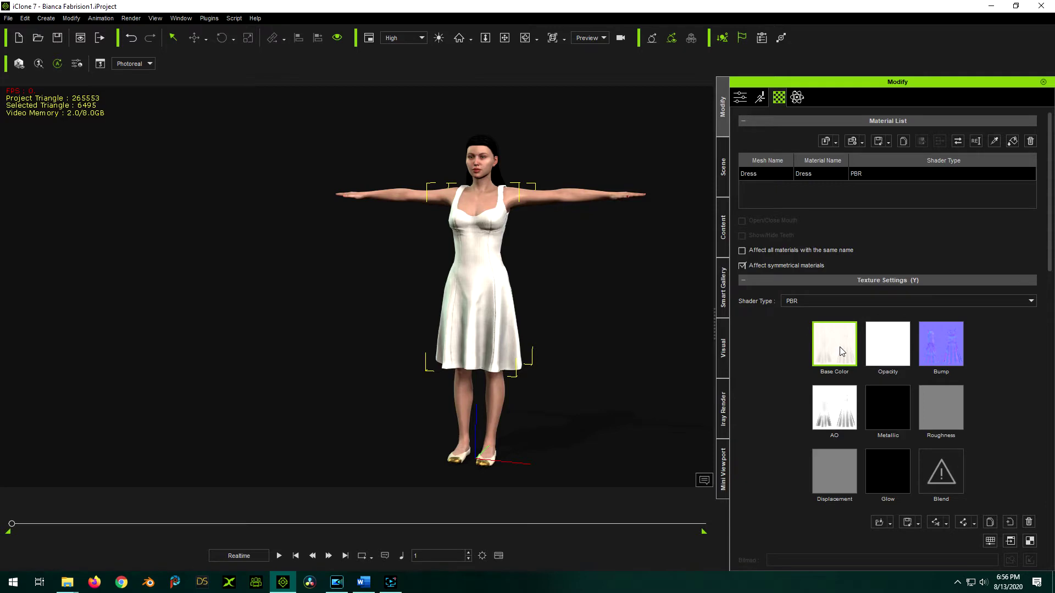
mouse_move(840, 352)
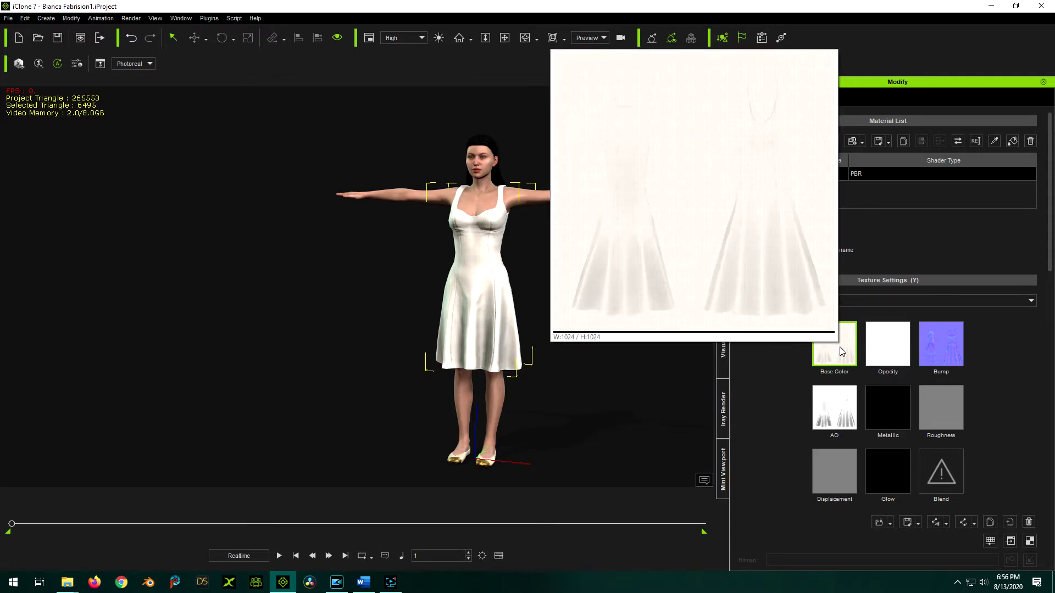
double_click(840, 352)
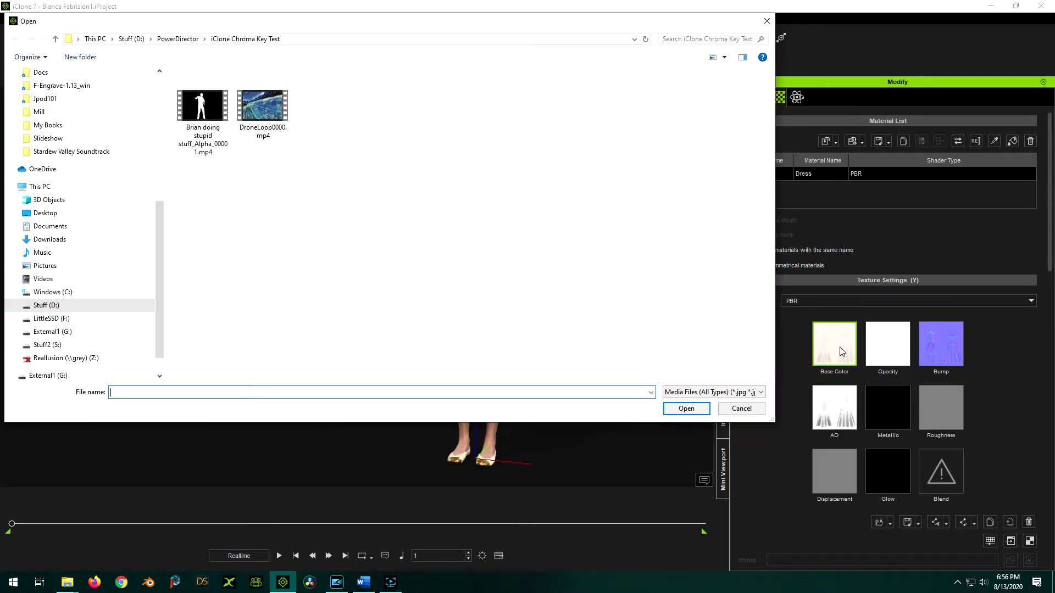
double_click(270, 114)
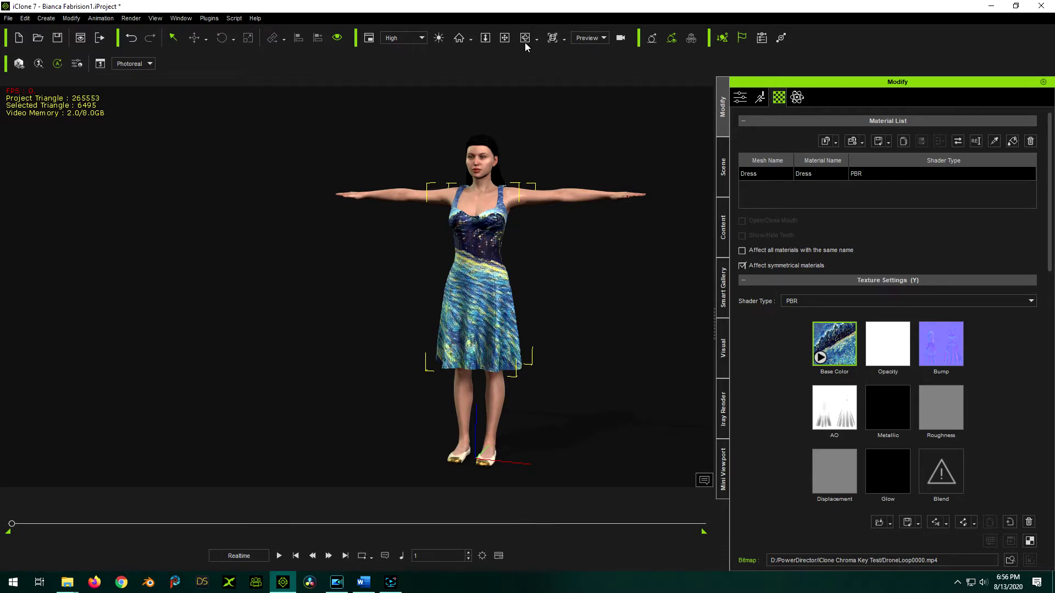
Step: Examine the video texture on the dress from the side, back and front of the avatar
click(504, 38)
drag(527, 256, 222, 296)
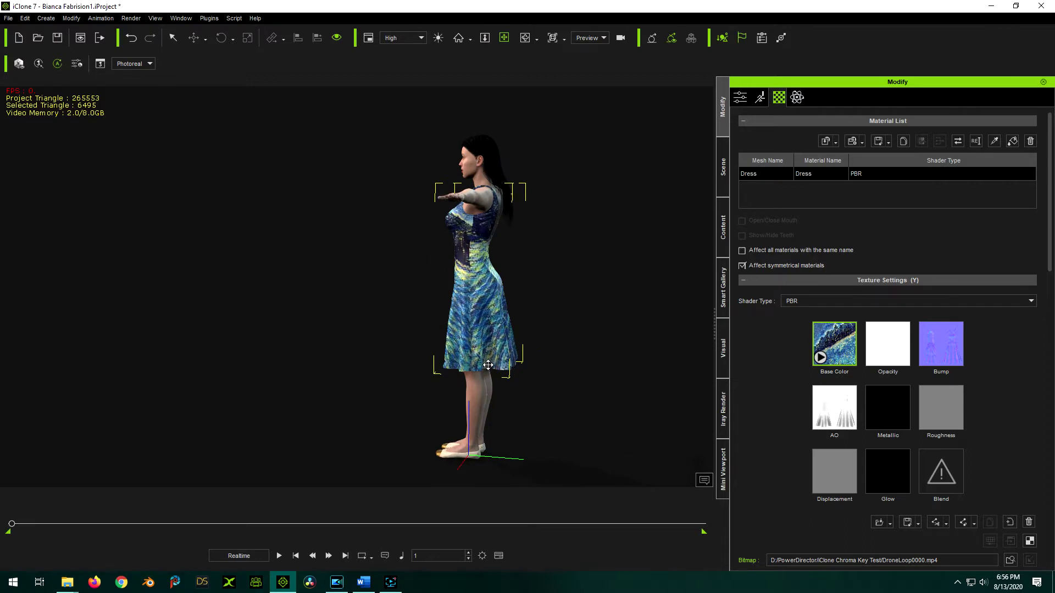
drag(582, 262, 292, 296)
drag(617, 282, 726, 249)
drag(264, 285, 572, 287)
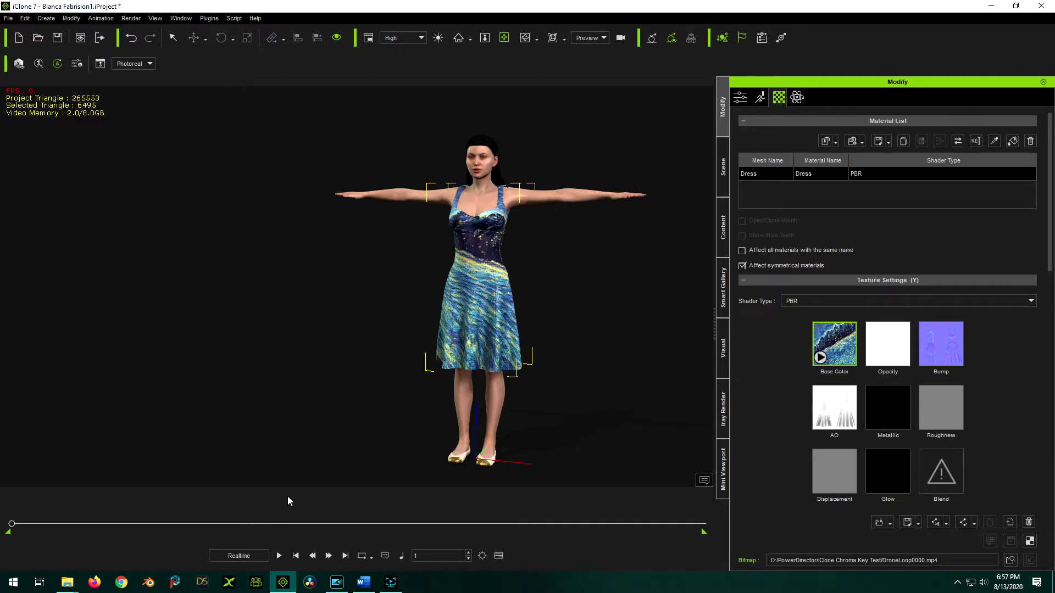
Step: Play the timeline to examine the moving texture on the dress from the front and back, and stop playback
click(279, 555)
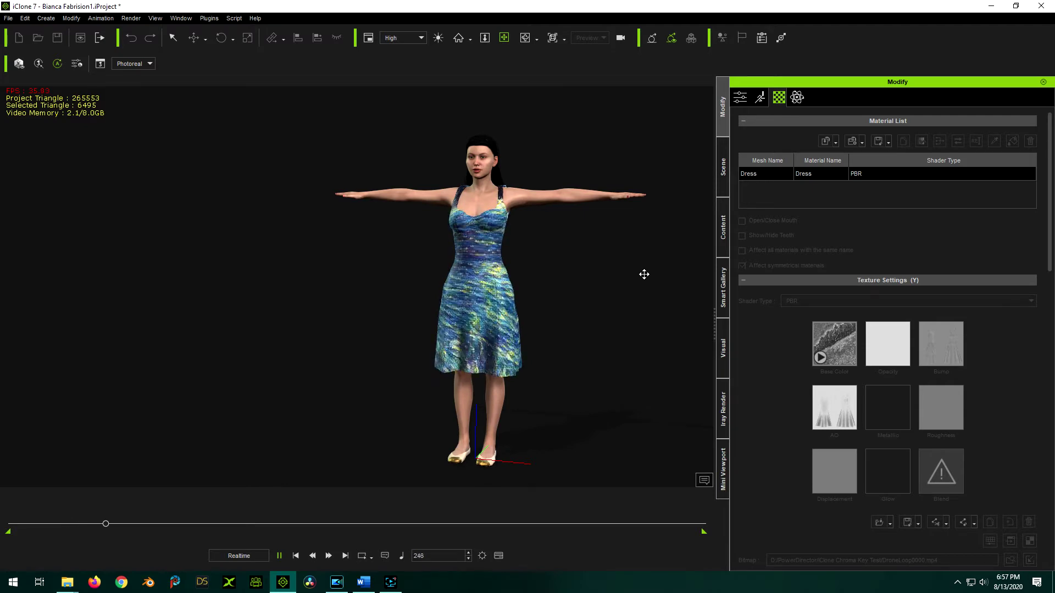
right_drag(643, 274, 89, 292)
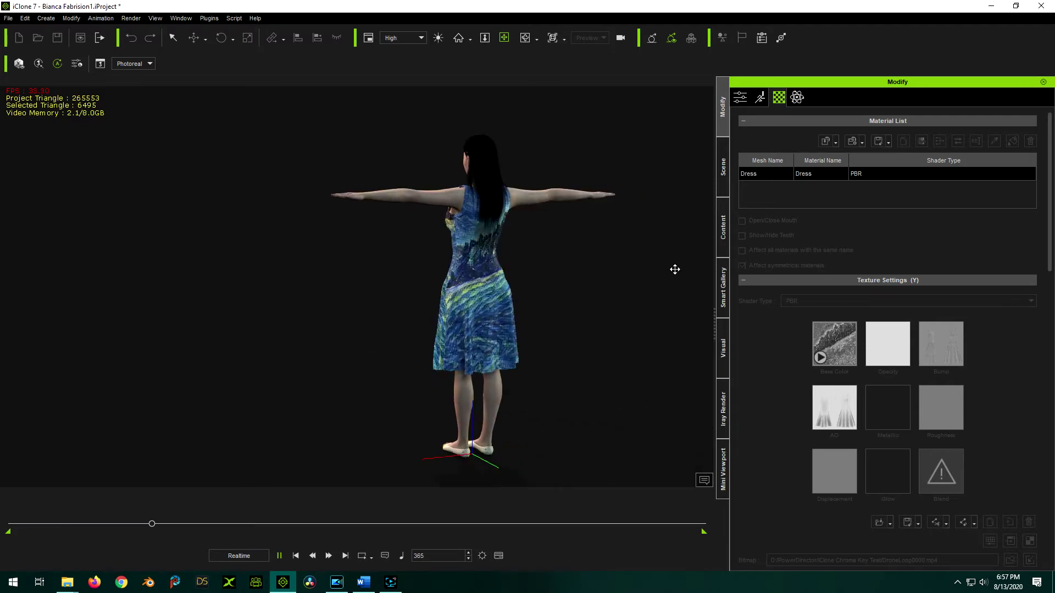
right_drag(676, 268, 335, 345)
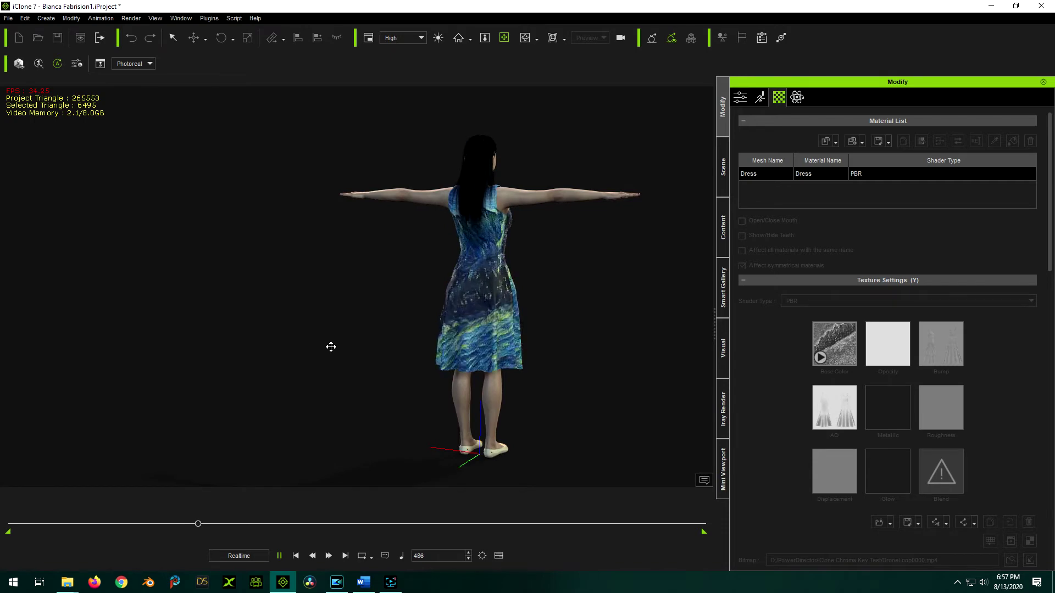
right_drag(377, 346, 508, 282)
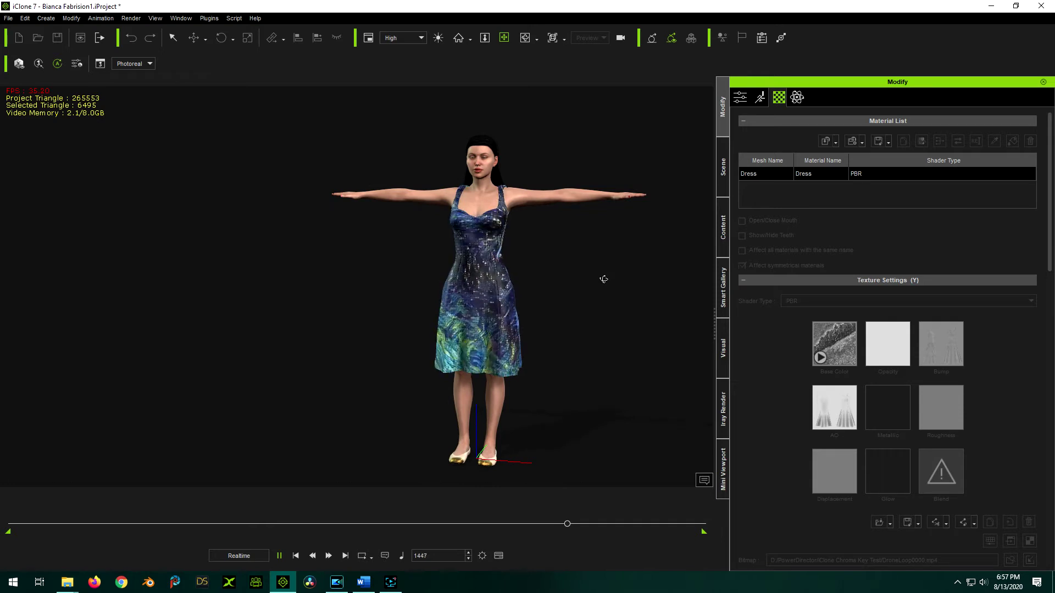
drag(603, 279, 584, 258)
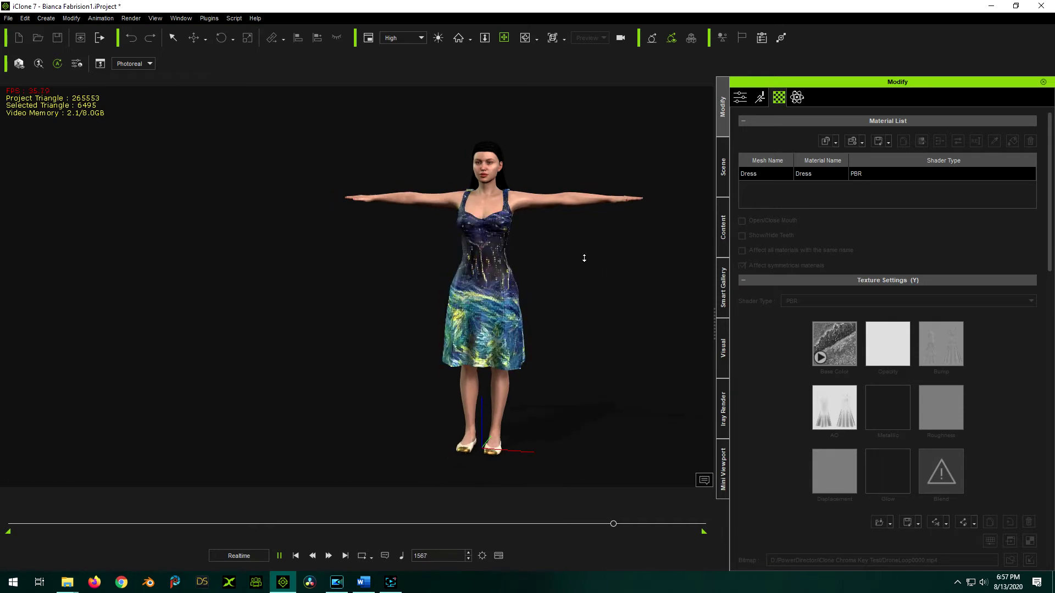
click(279, 555)
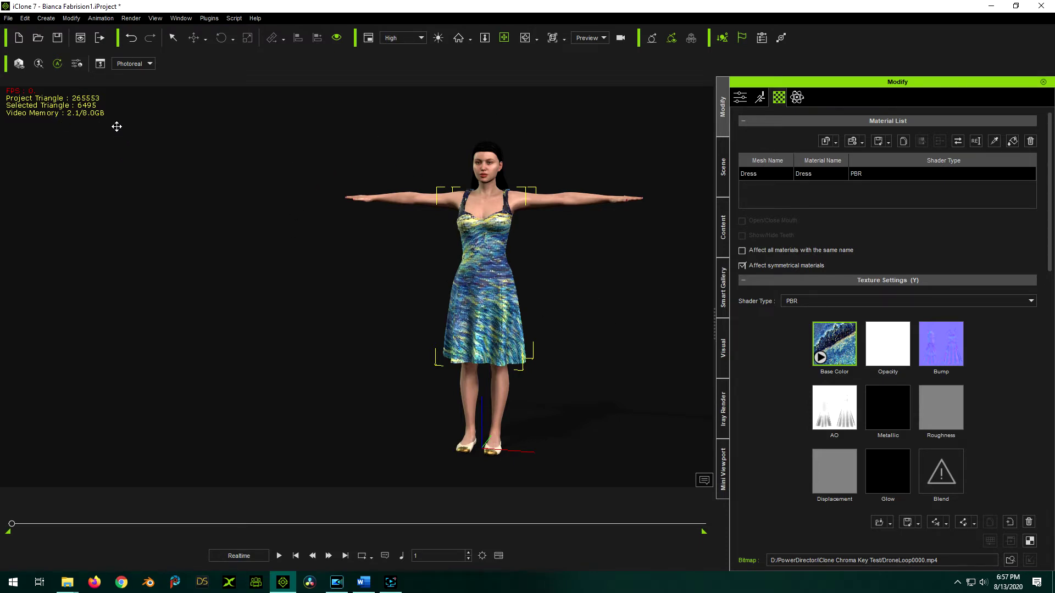
Step: Undo the video texture applied to the dress's base color
click(132, 38)
click(133, 38)
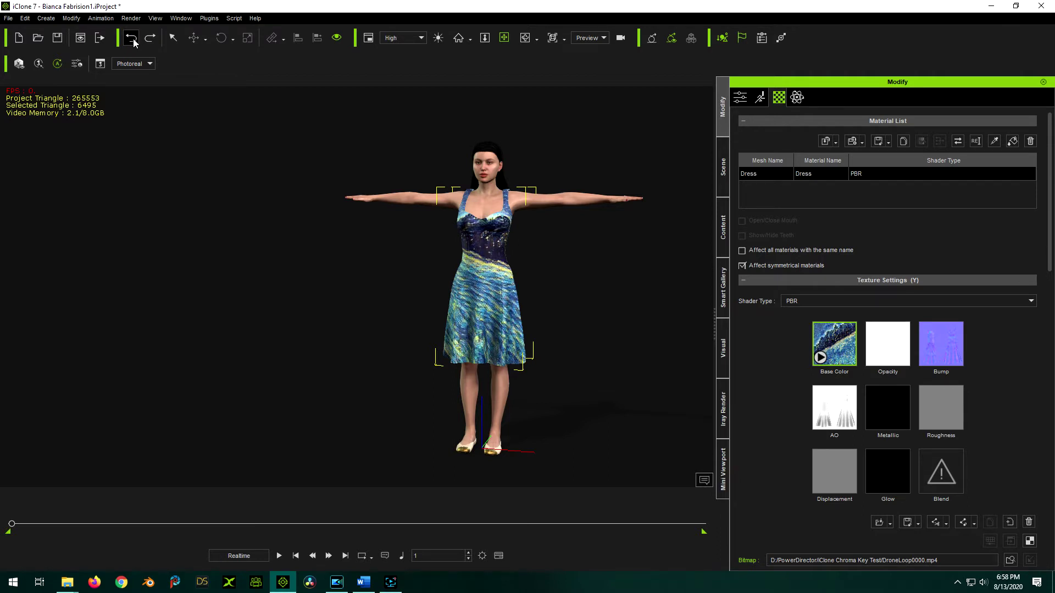
click(133, 40)
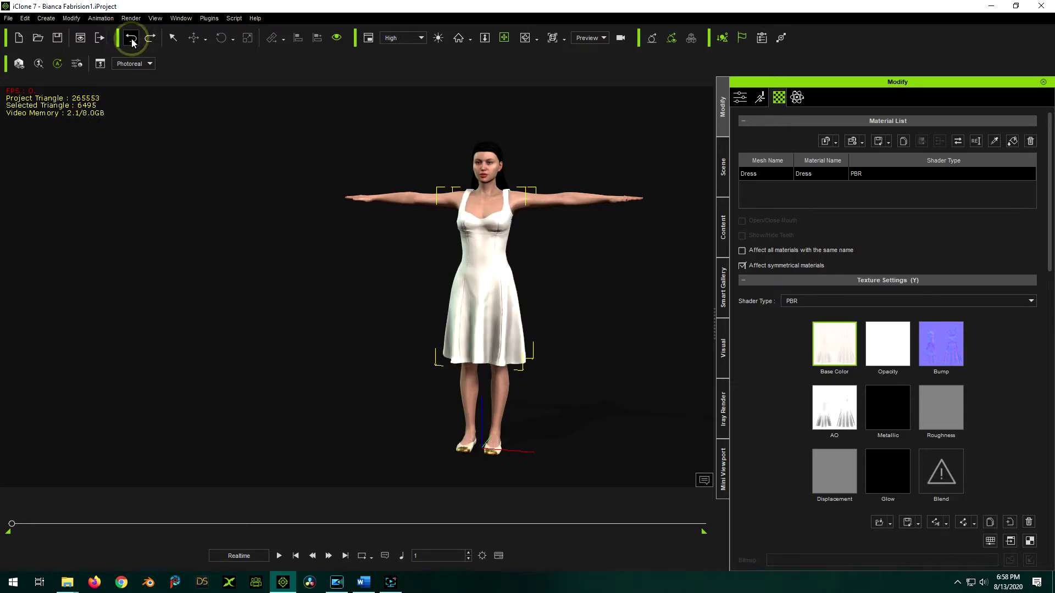
click(191, 198)
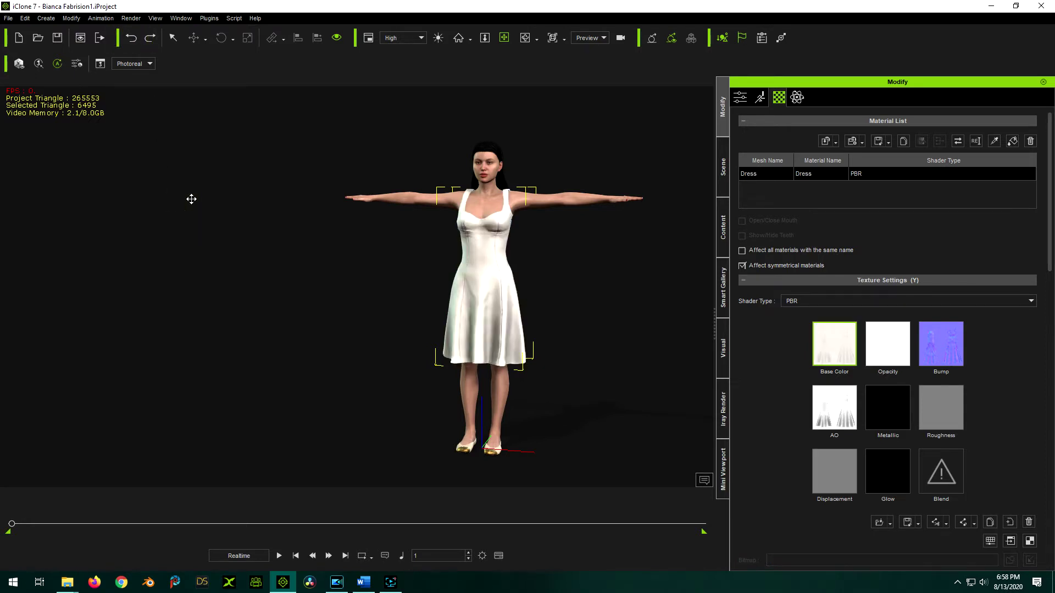
Step: Apply the F_Air dance 2 motion to the avatar and preview the dance from the first frame
click(723, 292)
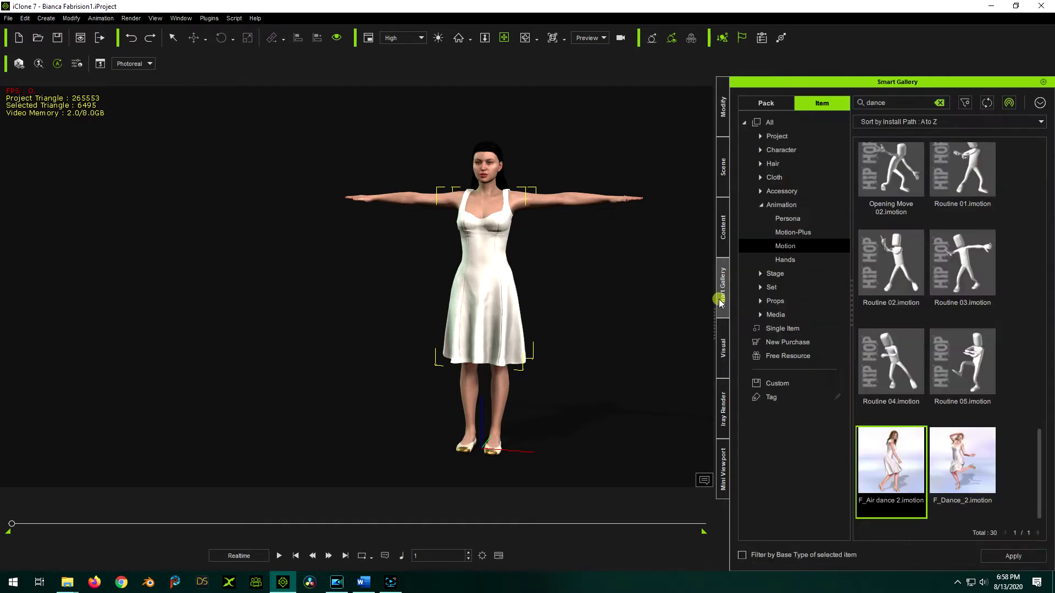
drag(896, 476, 476, 308)
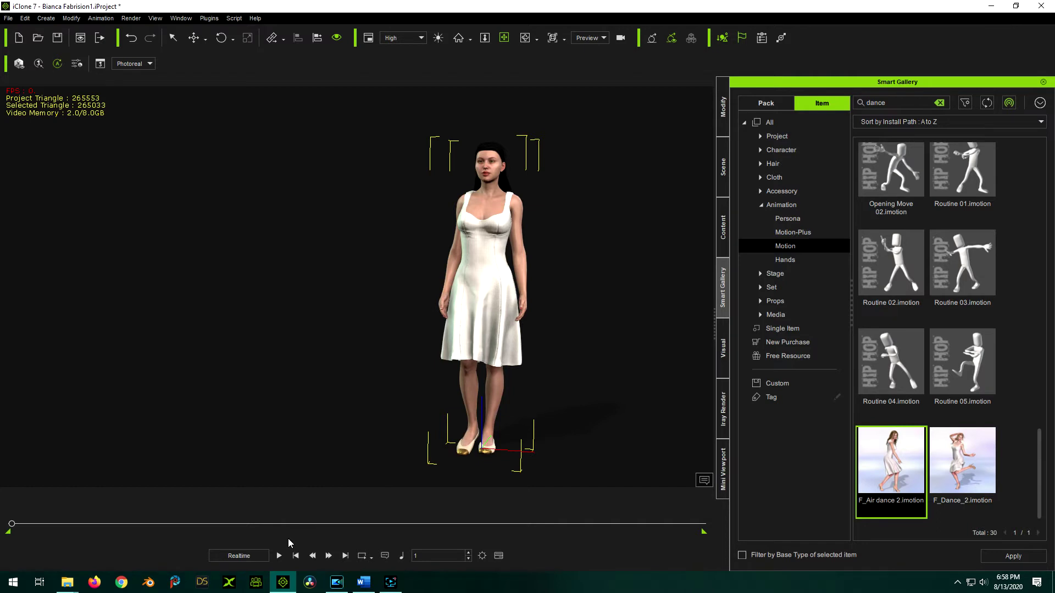
click(299, 524)
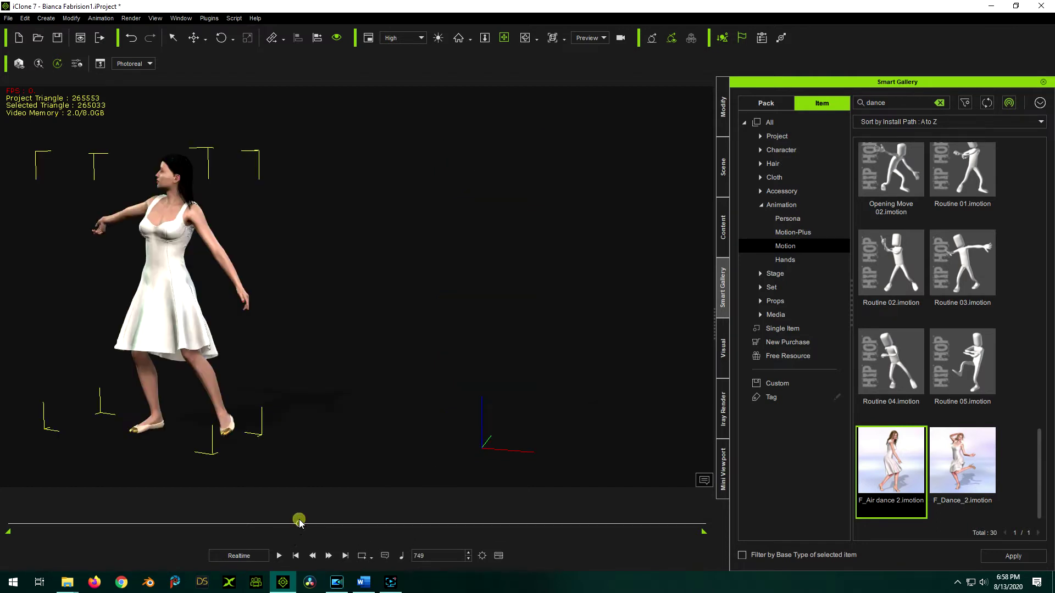
drag(299, 525, 11, 525)
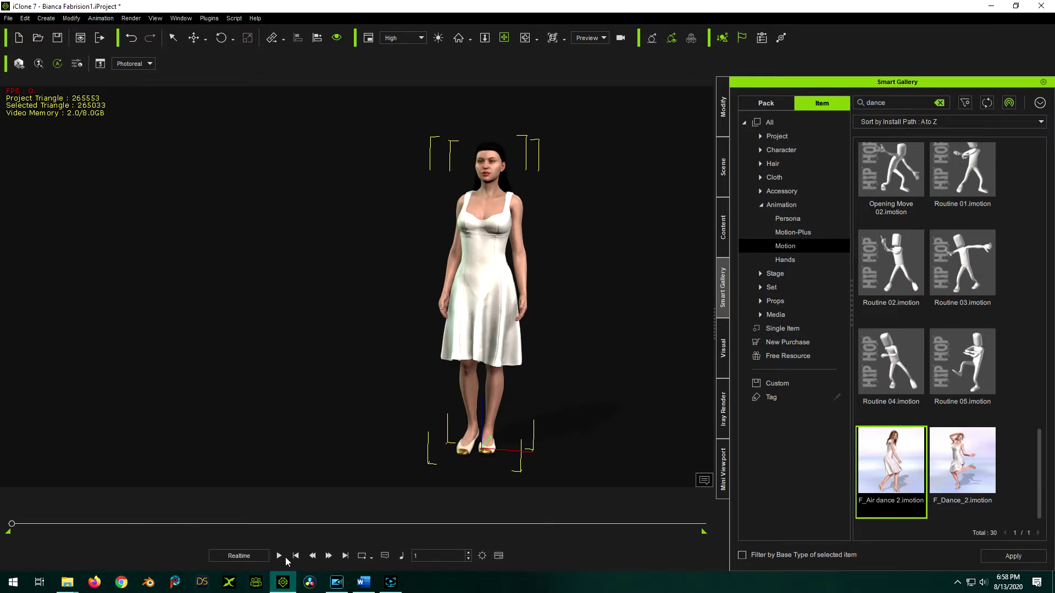
click(279, 556)
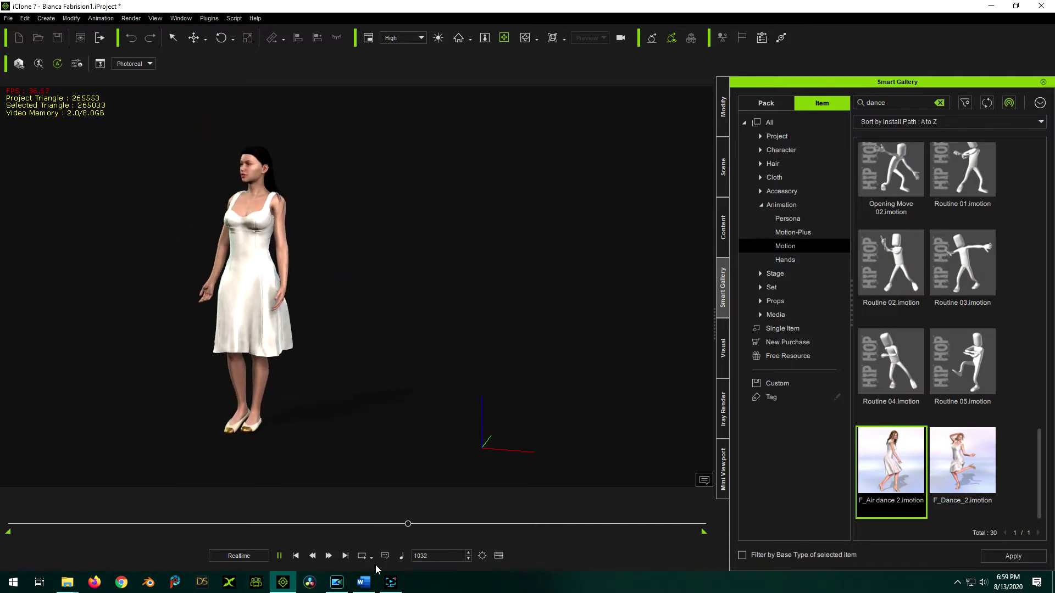
click(280, 556)
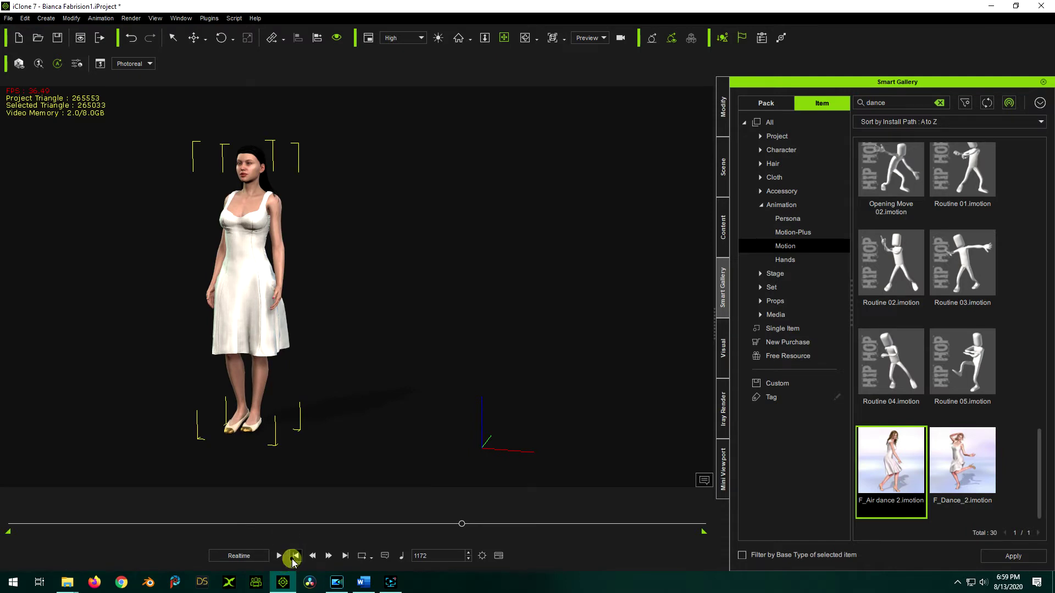
Step: Return to the first frame and enable Bake Animation for Soft Cloth in the project's global physics settings
click(295, 556)
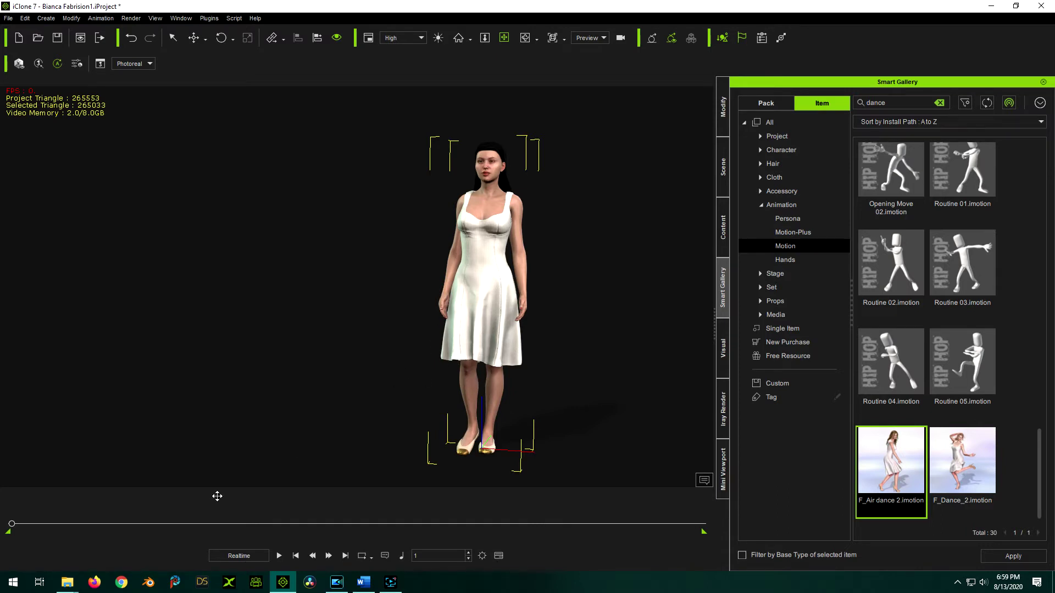
mouse_move(14, 526)
mouse_down()
mouse_move(153, 540)
mouse_move(235, 524)
mouse_move(395, 526)
mouse_move(295, 536)
mouse_move(3, 528)
mouse_up()
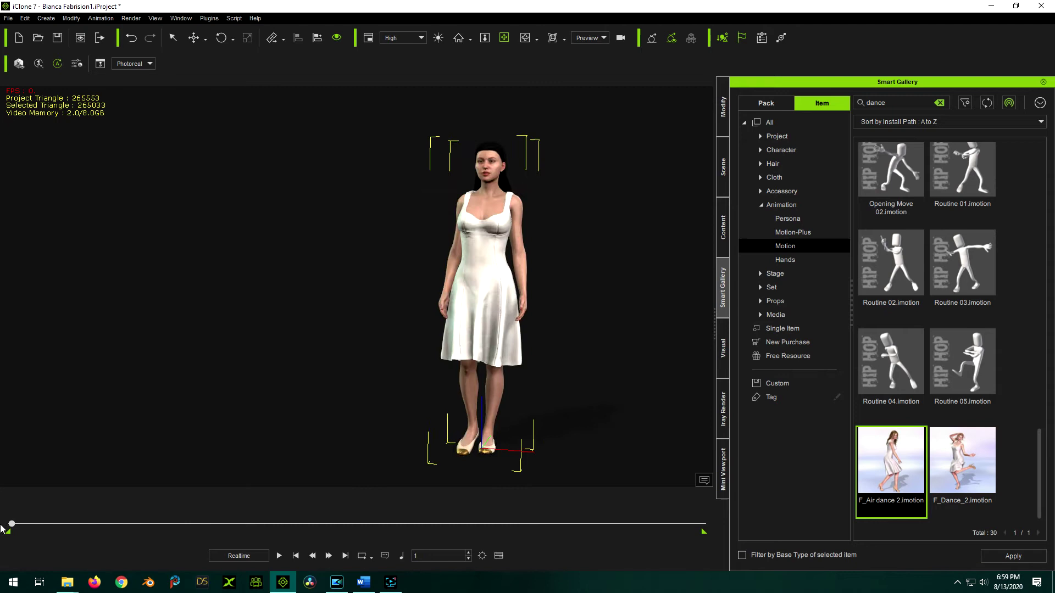
click(482, 557)
drag(515, 166, 522, 230)
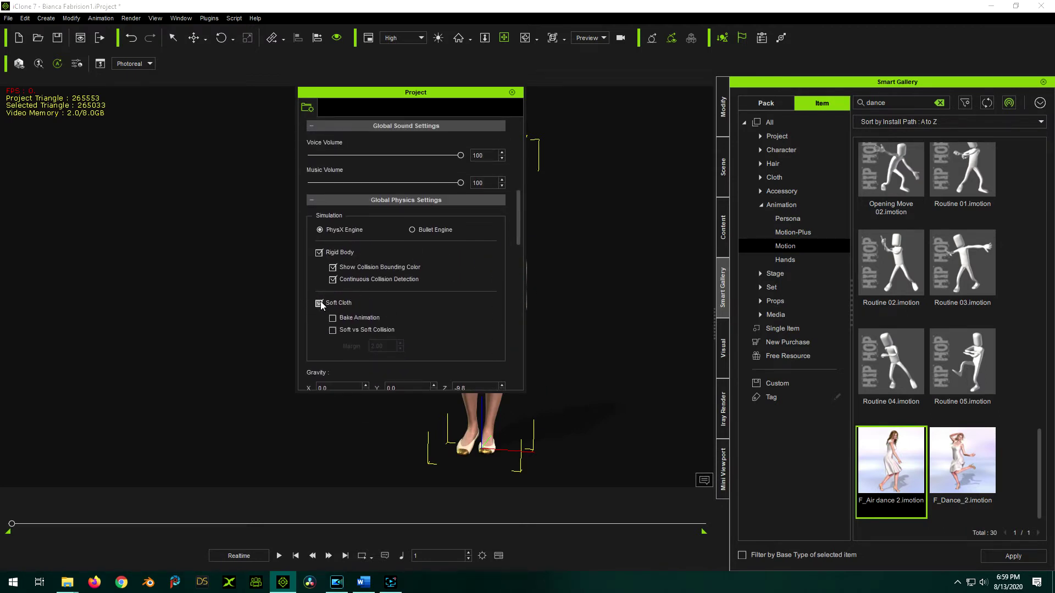
click(333, 318)
click(512, 93)
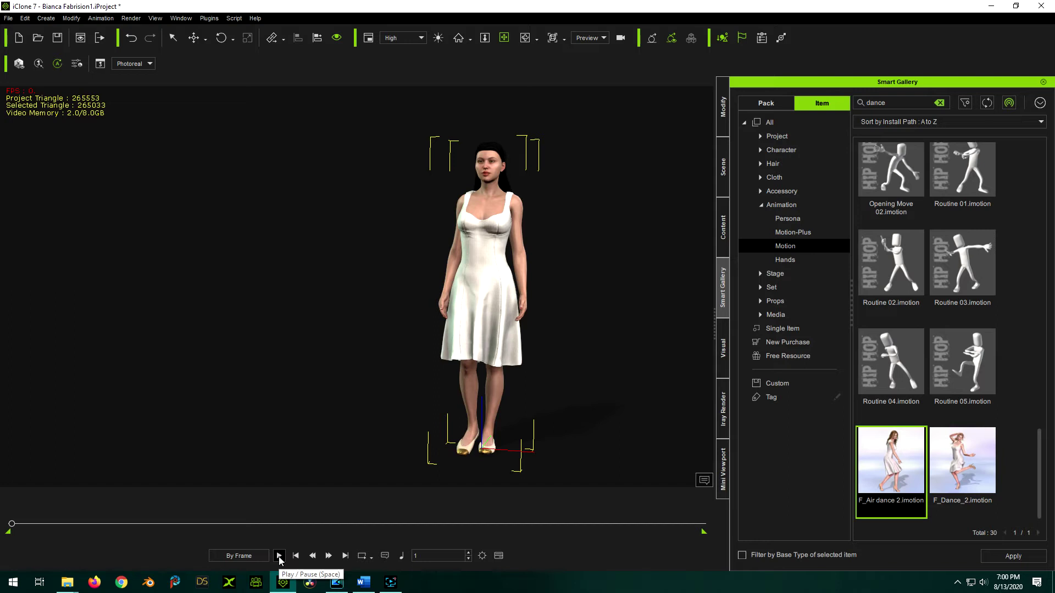
Step: Bake the dress's soft cloth motion by playing the dance in By Frame mode, and turn off physics simulation
click(278, 556)
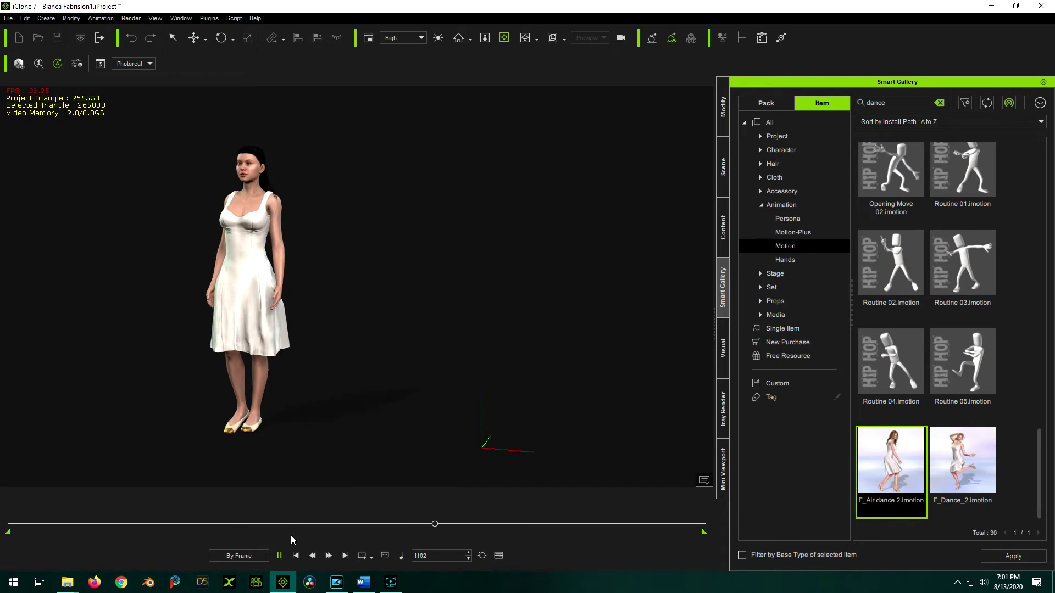
click(279, 556)
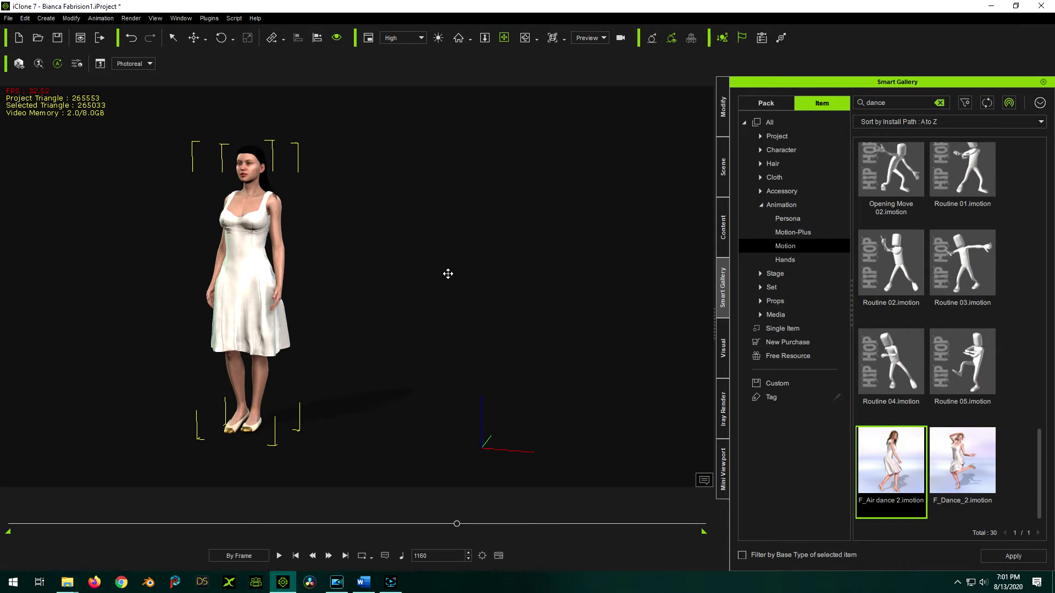
click(742, 38)
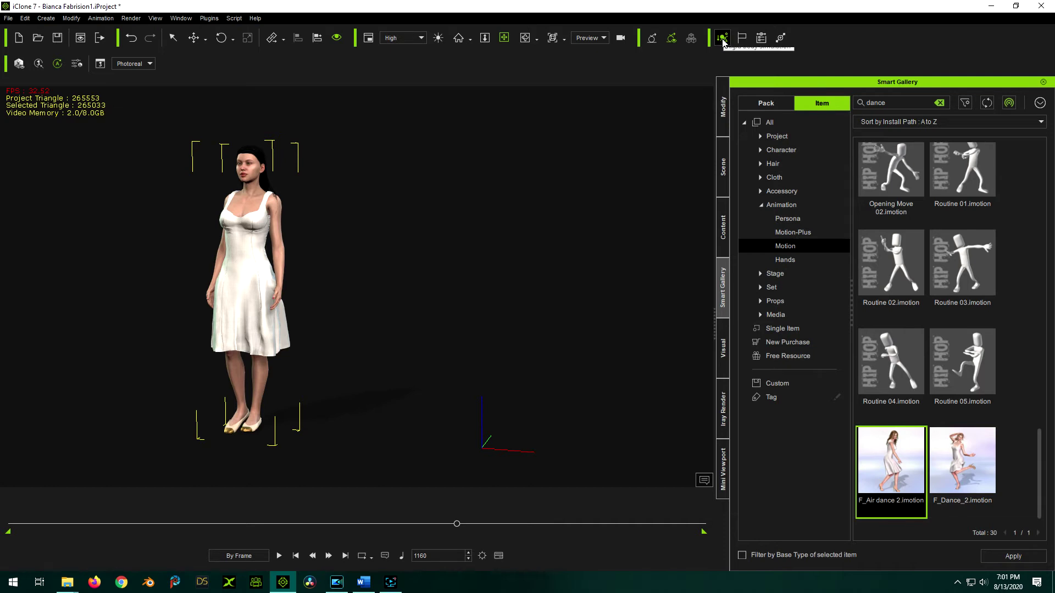
click(722, 37)
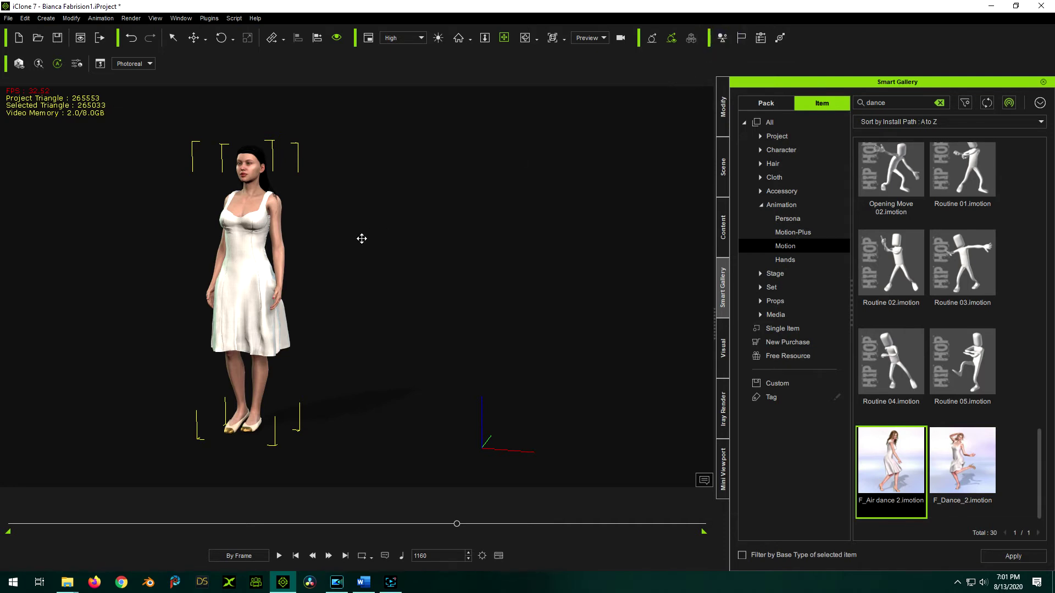
Step: Set playback to Realtime and preview the baked dance from the first frame, returning to frame 1
click(255, 557)
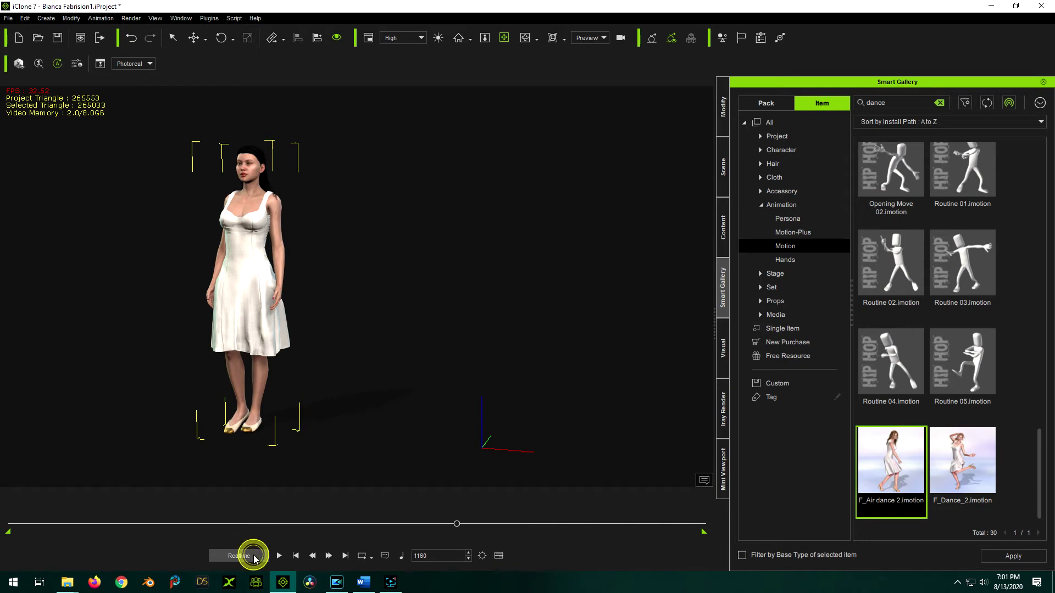
click(453, 524)
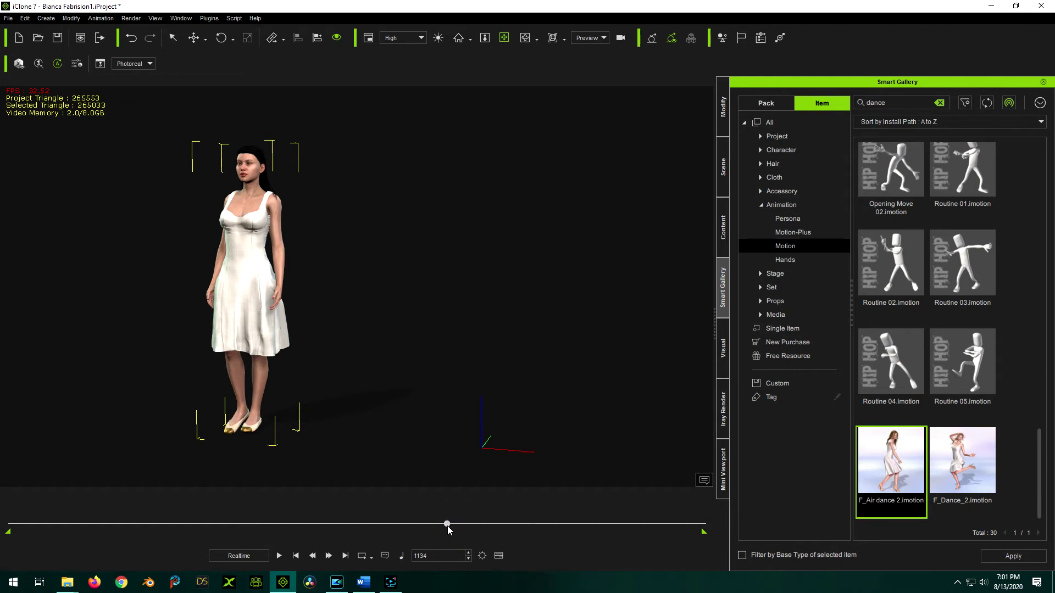
drag(448, 526, 208, 517)
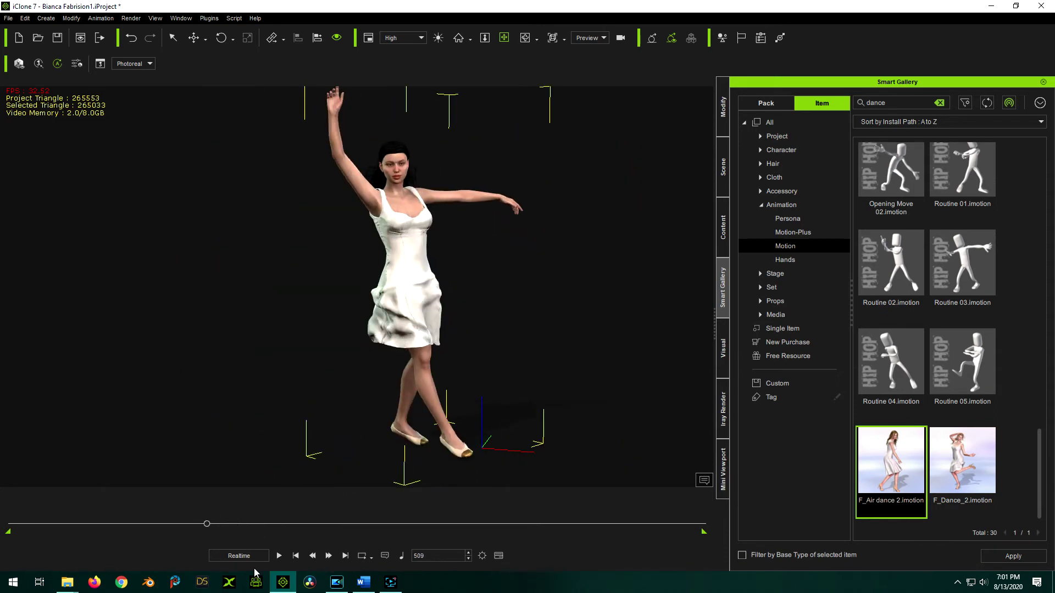
drag(204, 528, 1, 525)
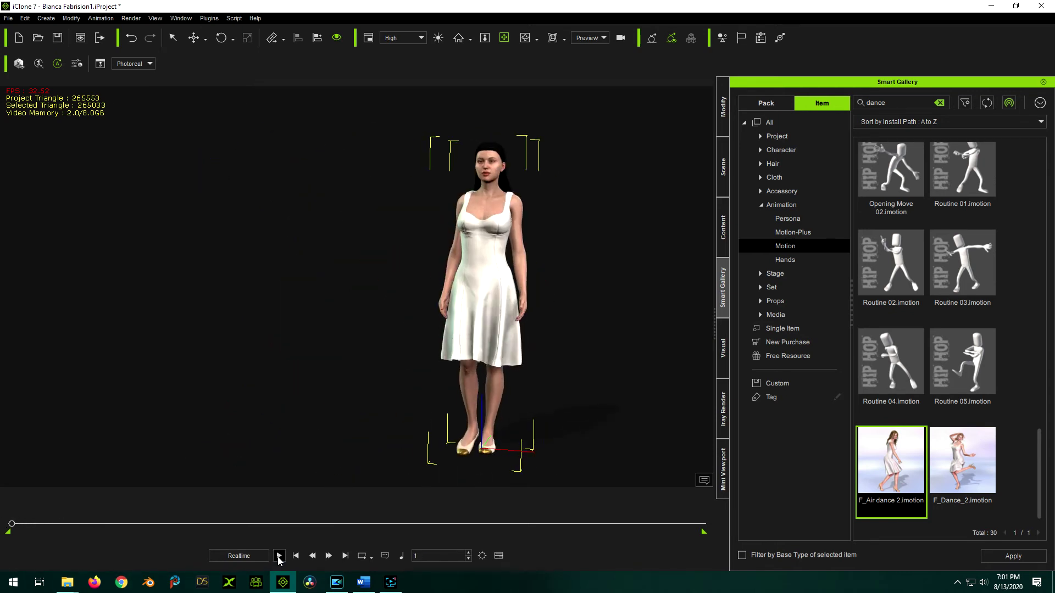
click(278, 556)
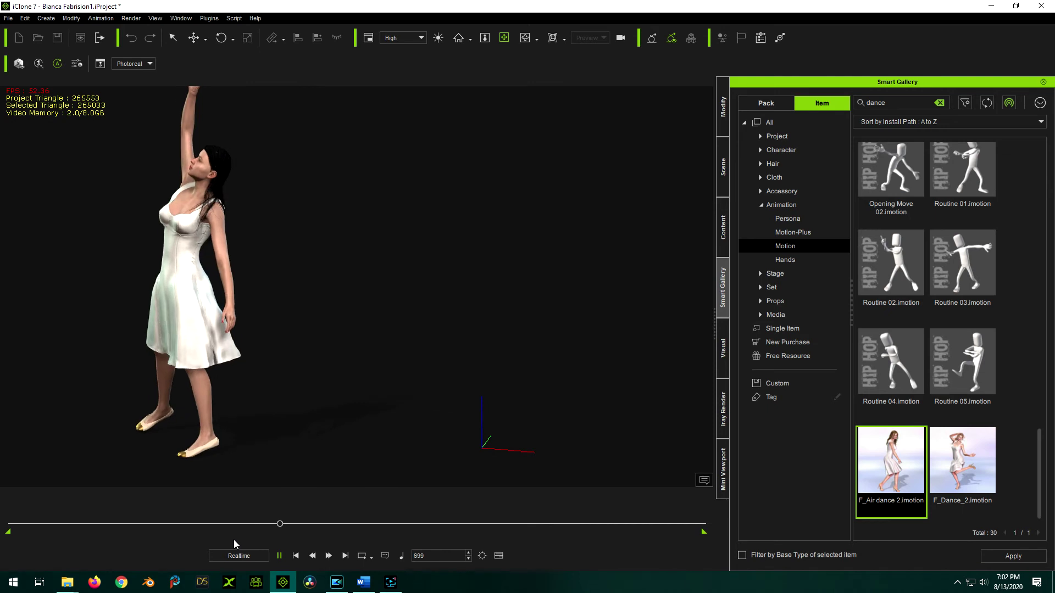
click(279, 557)
click(295, 556)
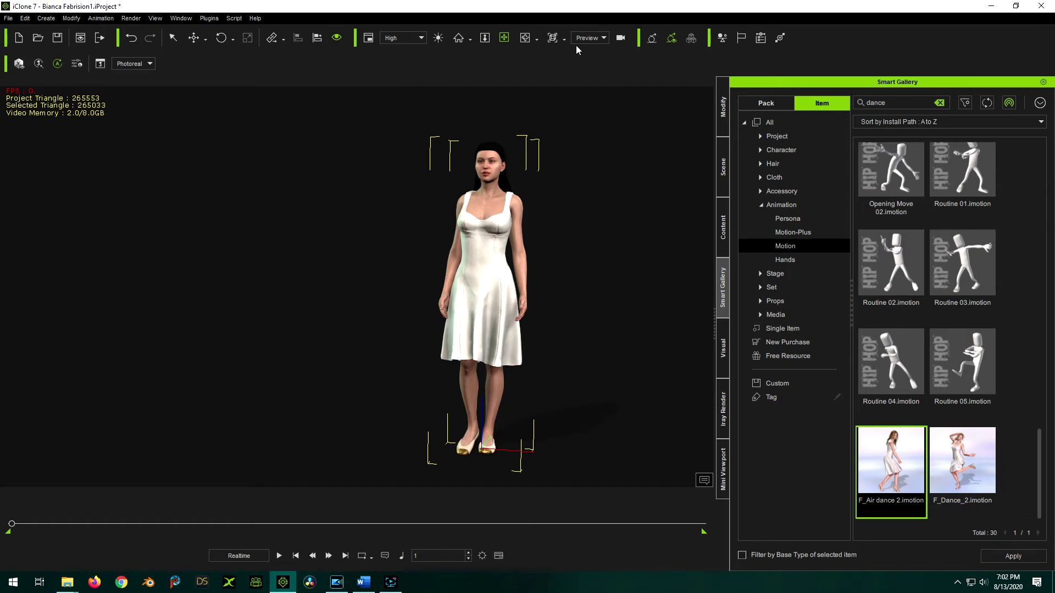
Step: Save the project and load the video DroneLoop0000.mp4 as the dress's base color texture
click(57, 37)
click(173, 37)
click(493, 301)
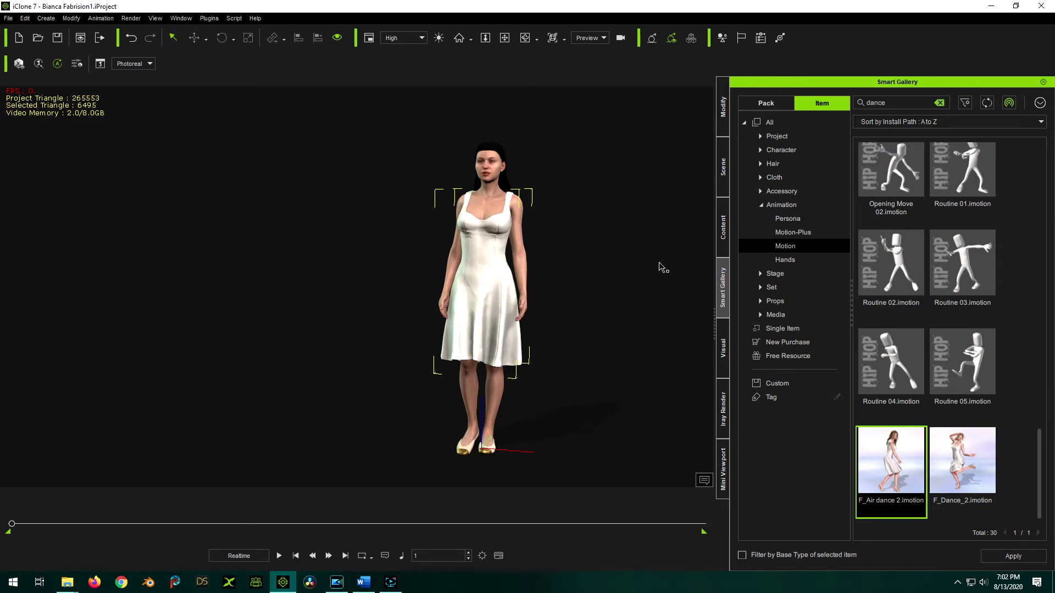
click(722, 108)
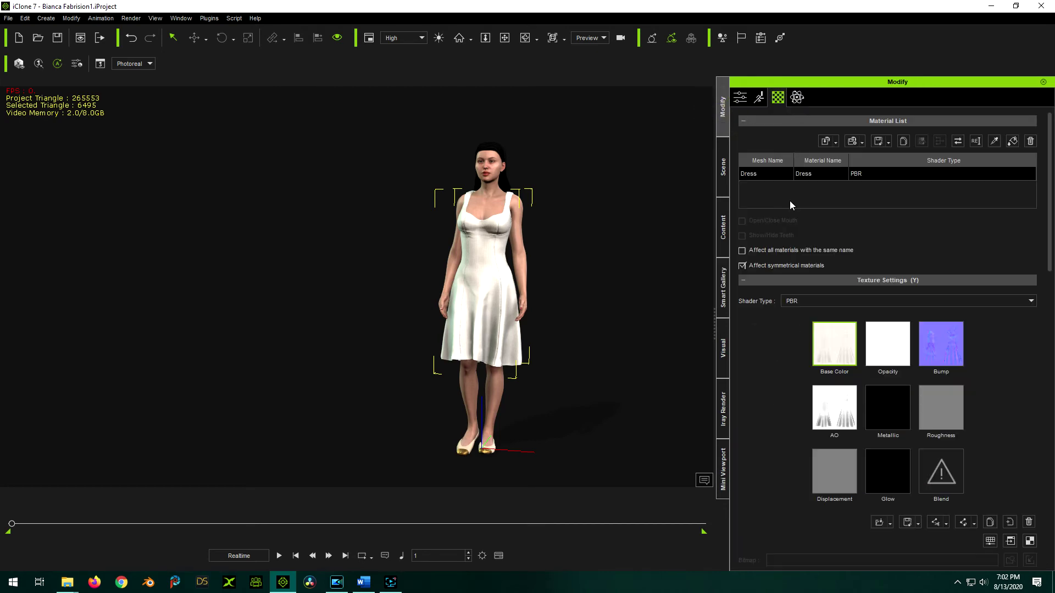
double_click(830, 344)
double_click(272, 111)
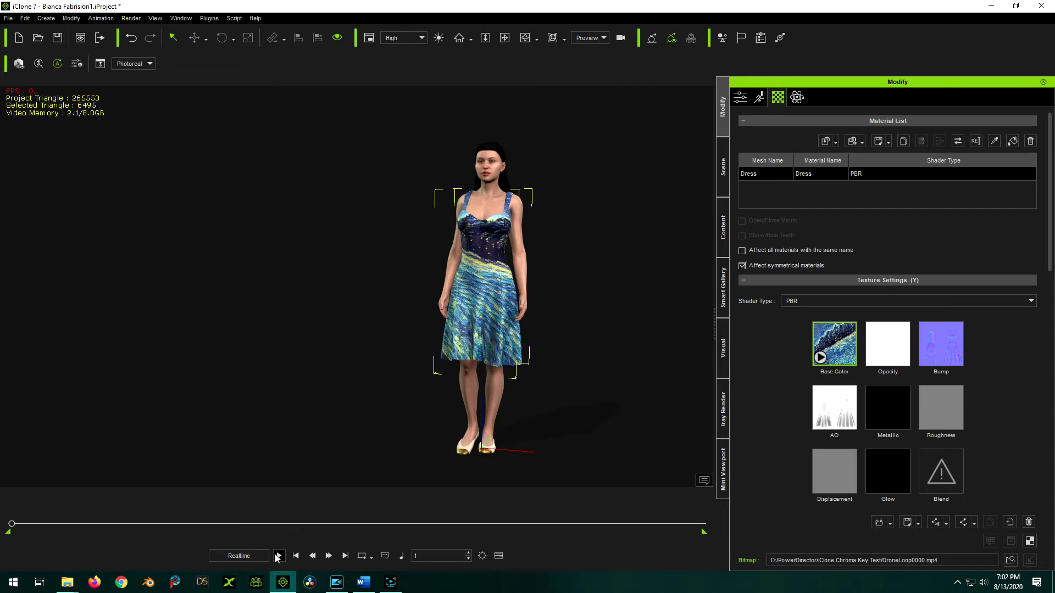
Step: Play the dance twice from the first frame to examine the moving video texture on the dress, and stop playback
click(278, 556)
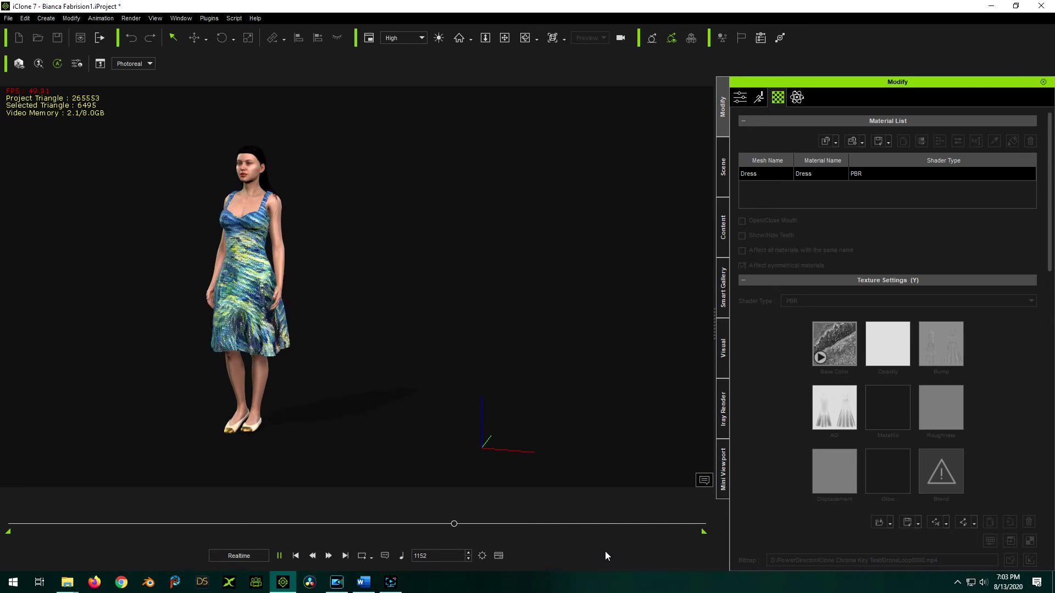
click(280, 556)
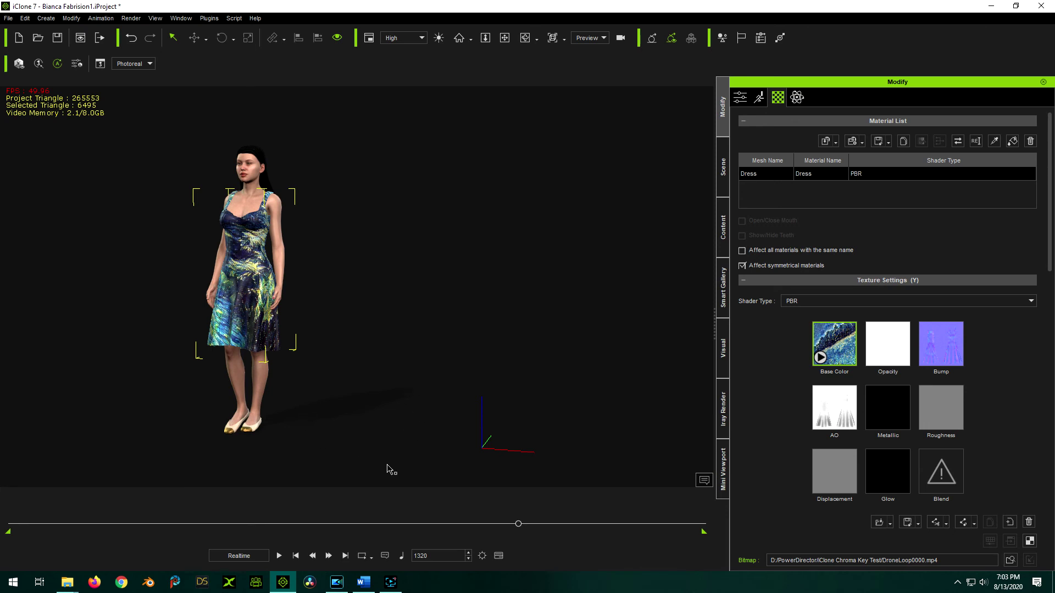
click(519, 527)
click(519, 526)
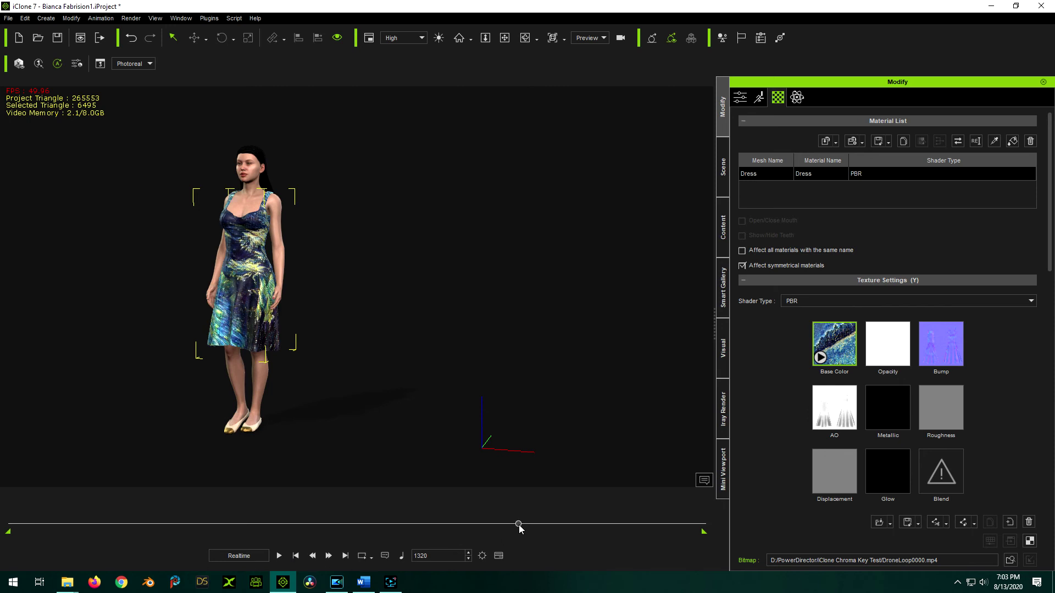
drag(519, 526, 2, 512)
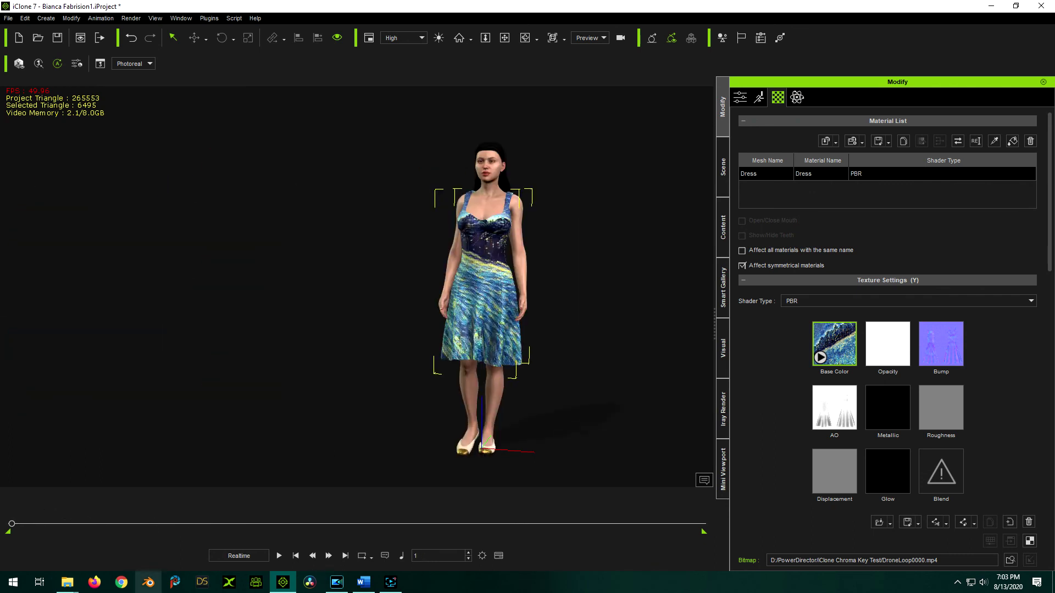
click(279, 557)
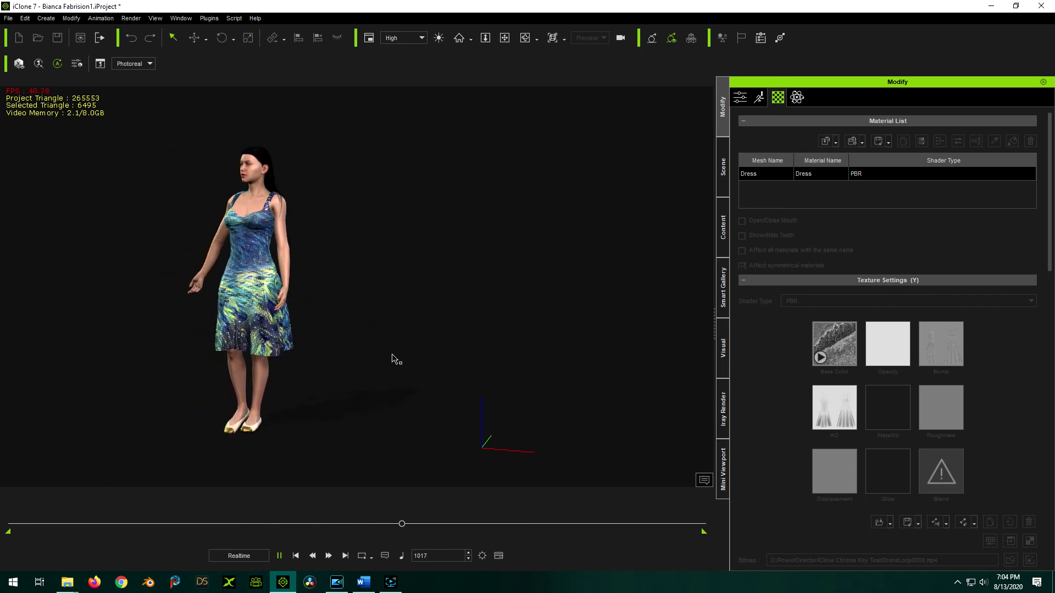
click(280, 556)
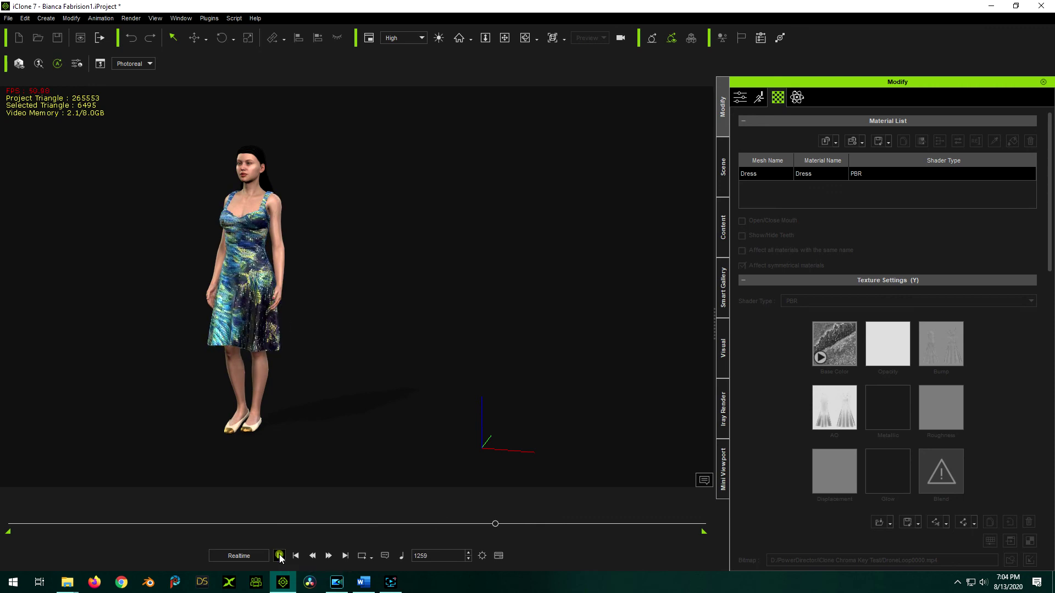